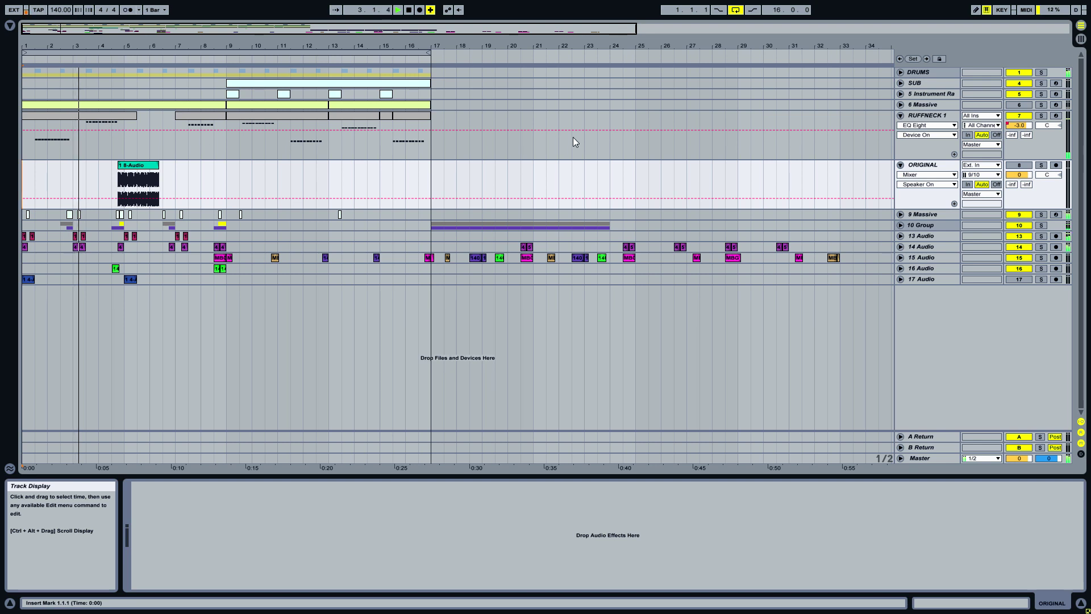
Play the section from 3.3.1, soloing the RUFFNECK 1 and ORIGINAL tracks alternately to compare their bass sounds
click(85, 132)
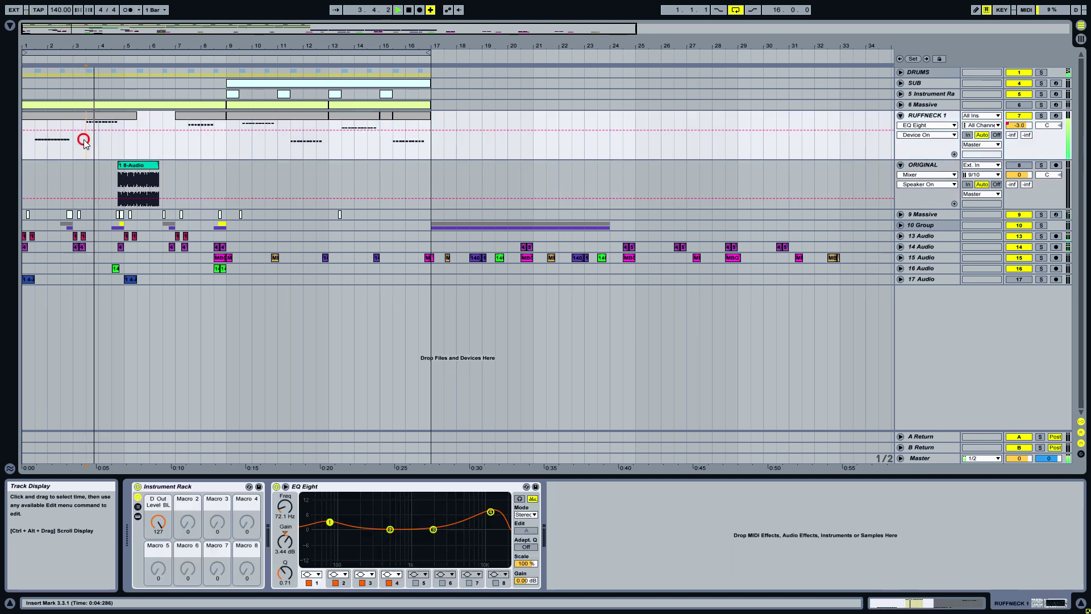
click(1041, 164)
click(1041, 115)
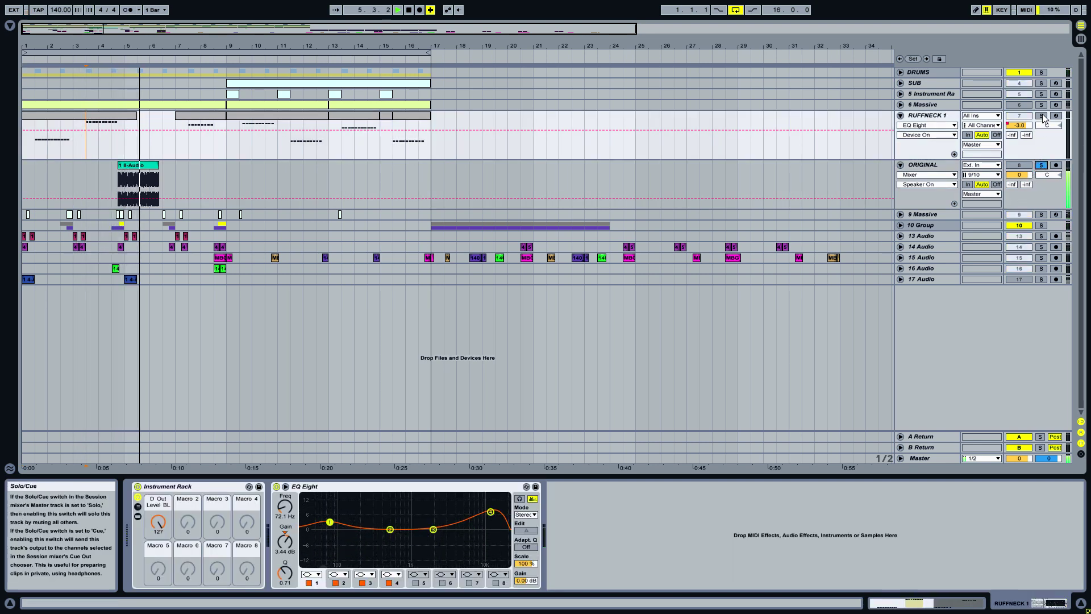
key(space)
key(space)
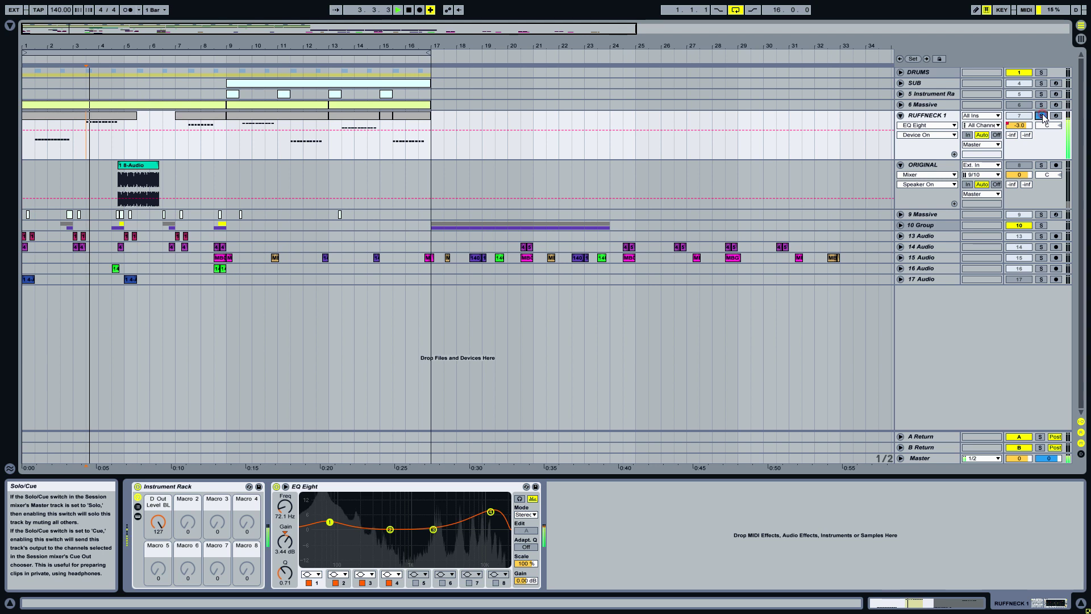
click(1041, 165)
click(1041, 115)
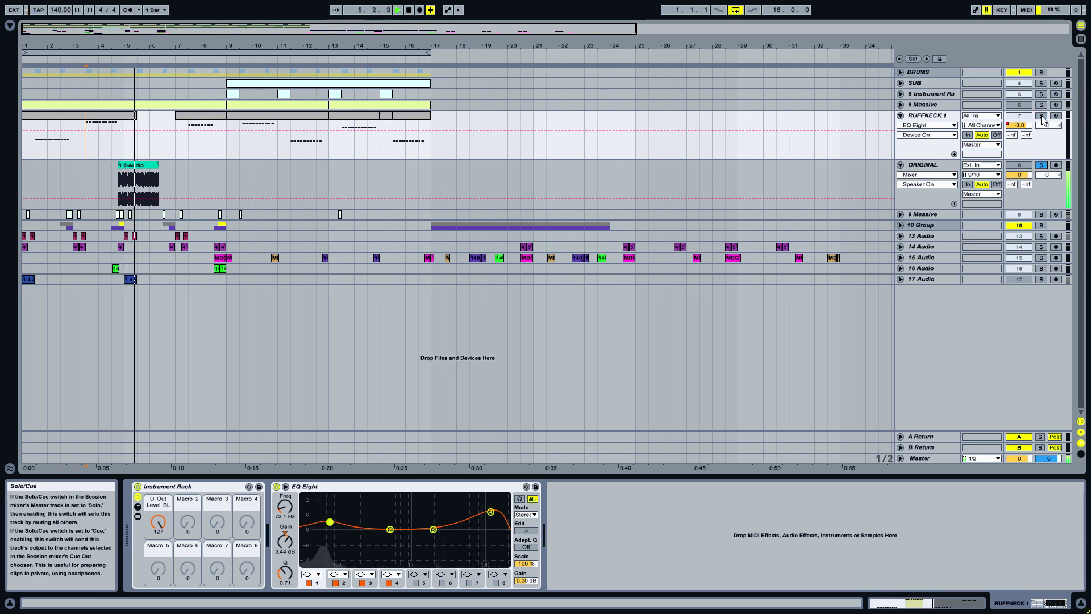
key(space)
key(space)
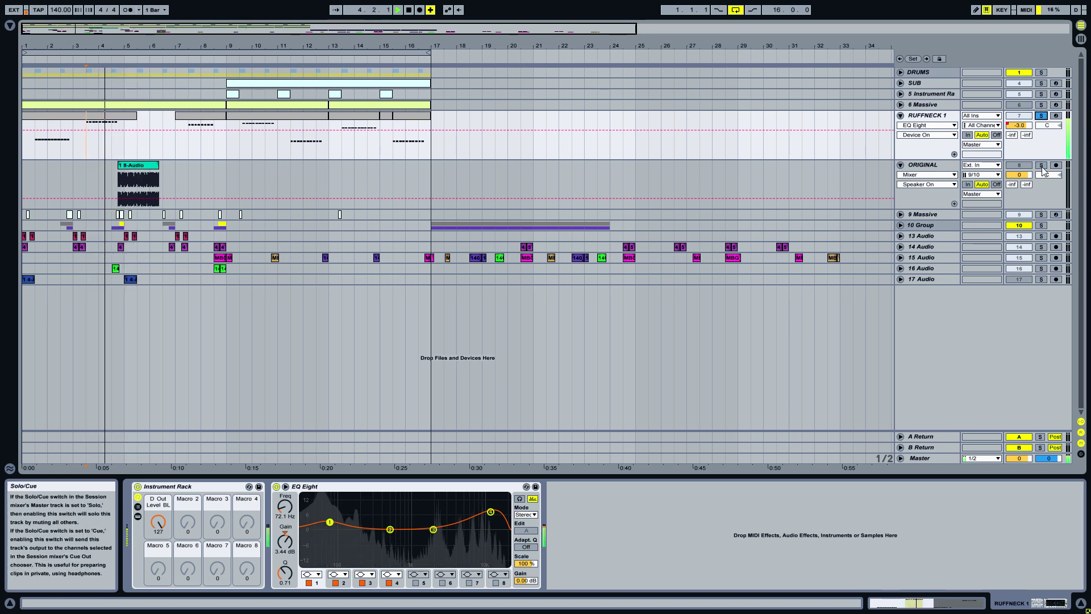
click(1041, 165)
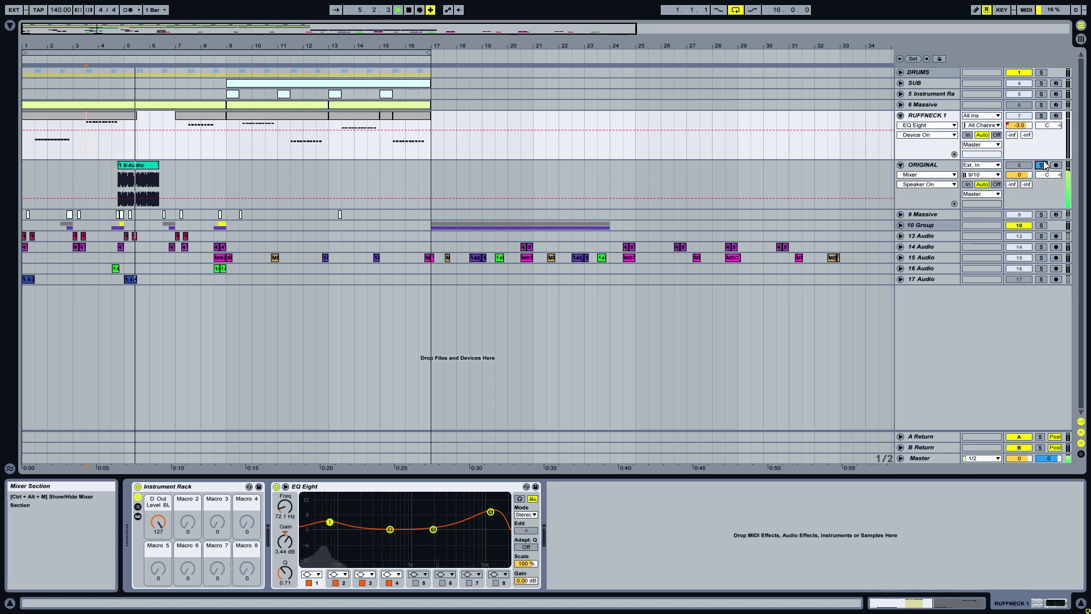
click(1041, 165)
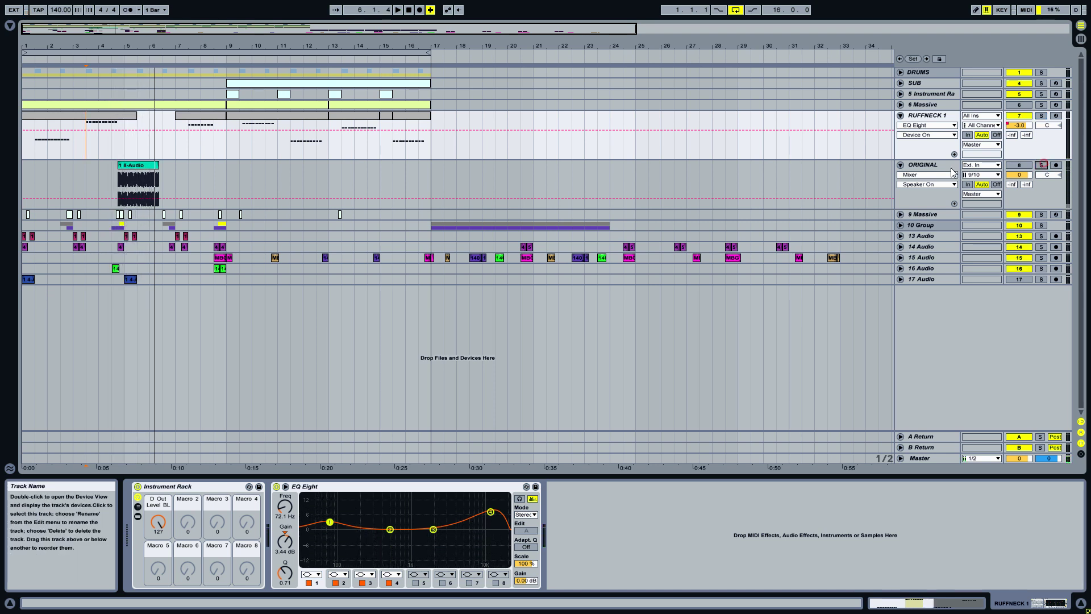
Insert a new MIDI track below RUFFNECK 1 and load the FM8 plug-in on it
click(923, 165)
click(921, 116)
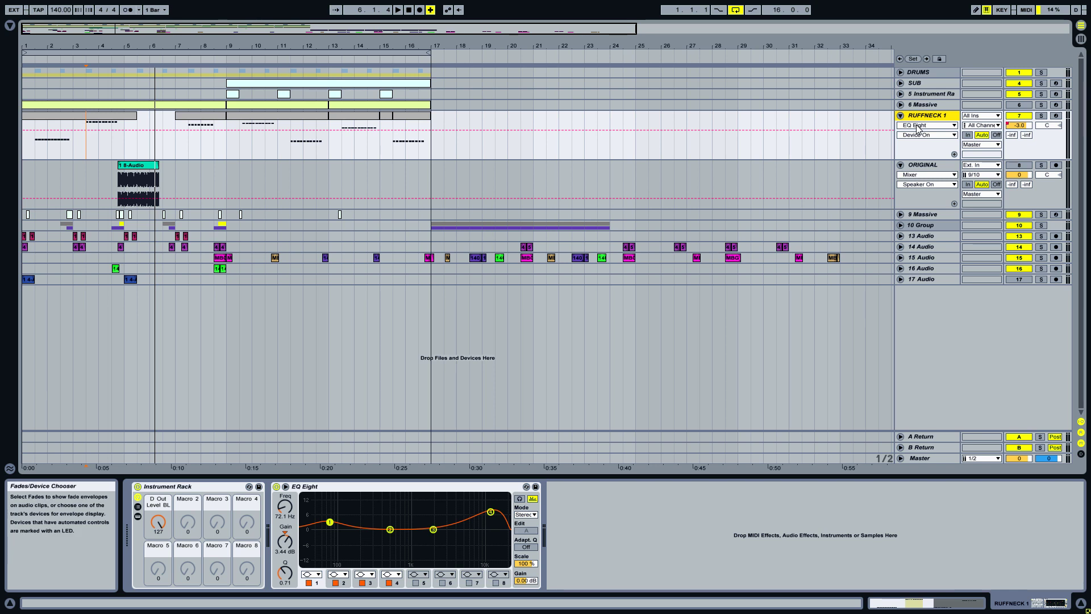
key(ctrl+shift+t)
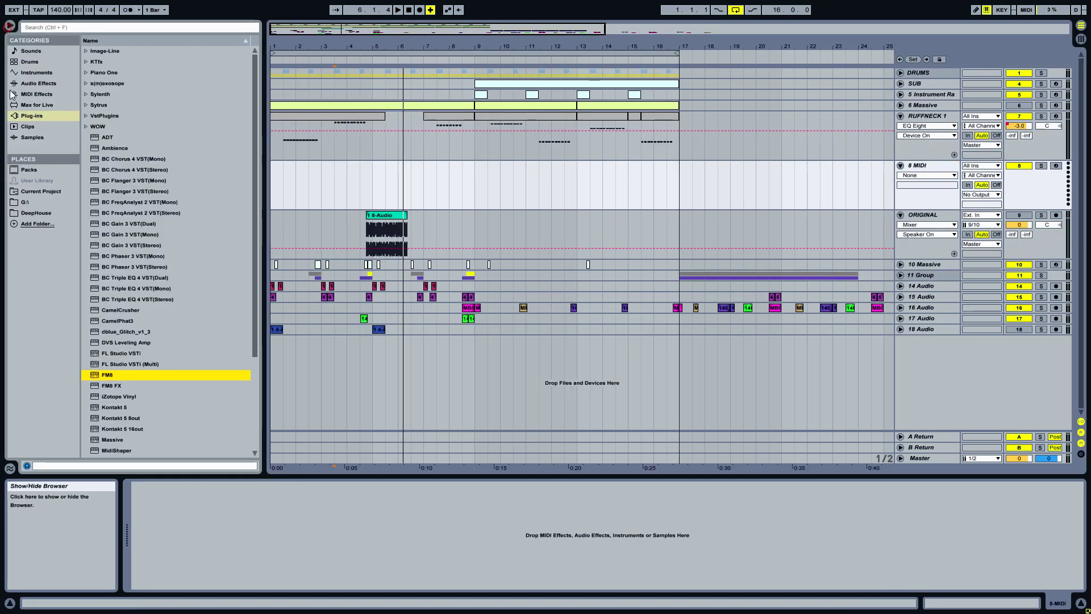
click(9, 26)
double_click(97, 377)
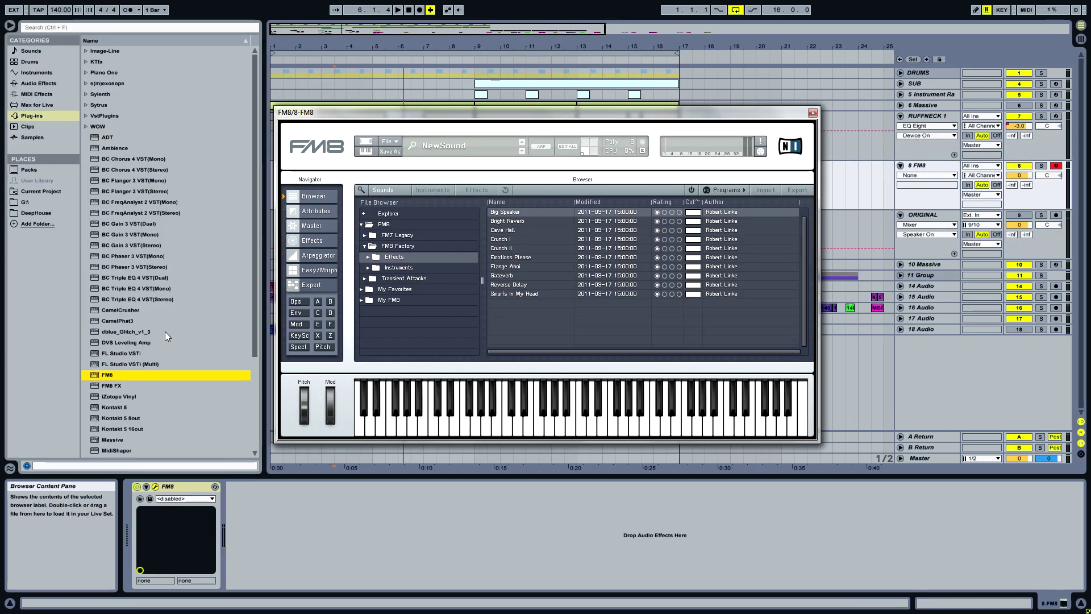
Set the waveform of FM8's operator F to Soft Square in the expert view
click(300, 286)
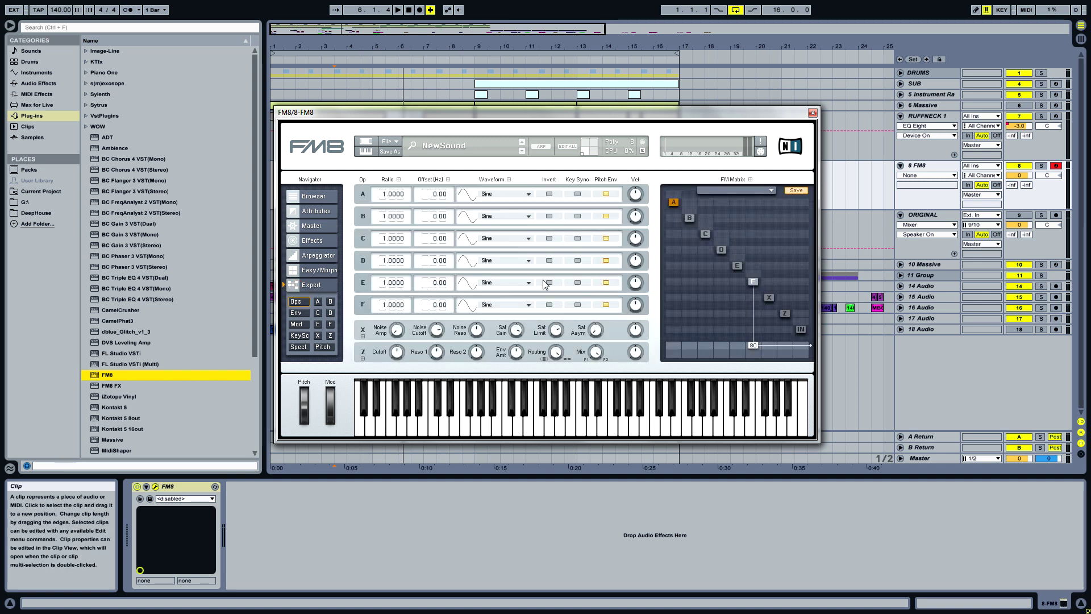
click(753, 282)
mouse_move(513, 208)
mouse_down()
mouse_move(498, 206)
mouse_move(503, 191)
mouse_up()
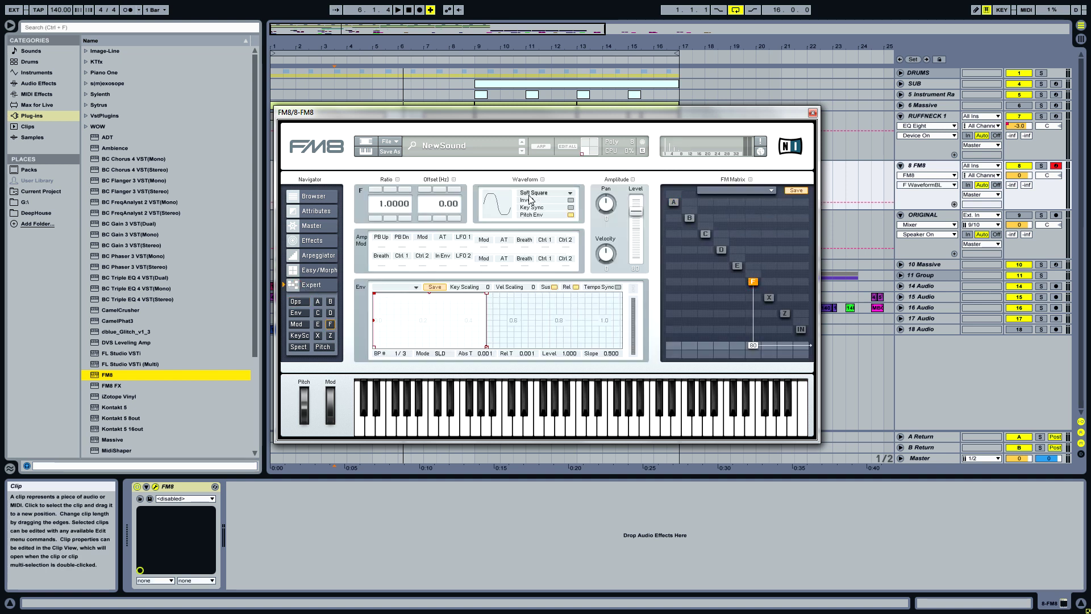
Enable operator E, modulate operator F with it at 44, and set E's ratio to 64.0000
click(734, 266)
drag(742, 266, 742, 258)
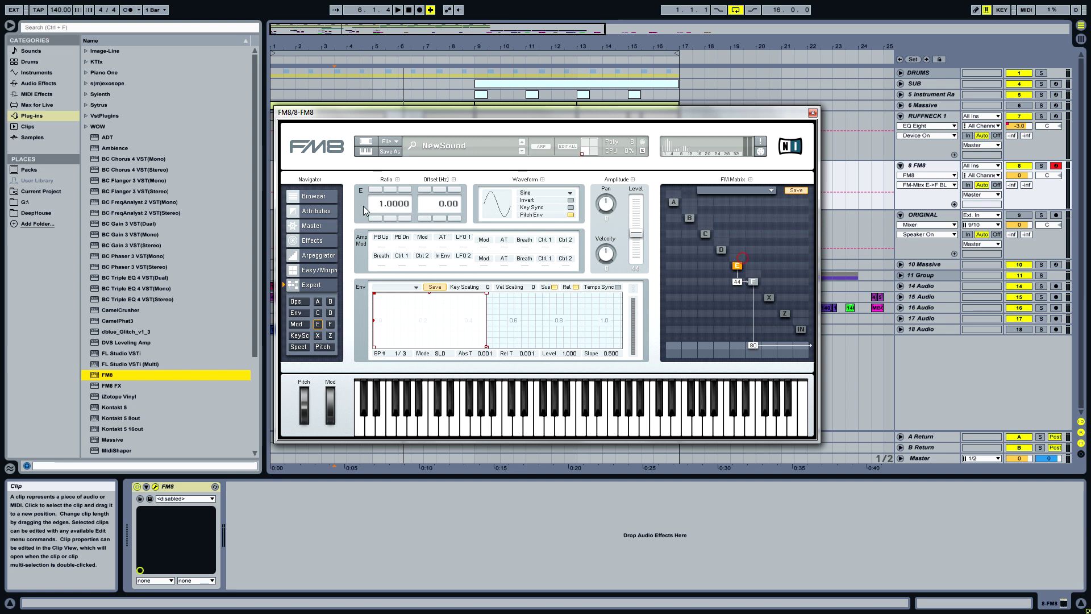
drag(378, 208, 434, 5)
Route operator F into X at 100 and X to the output at 100, and adjust X's saturator level
click(754, 345)
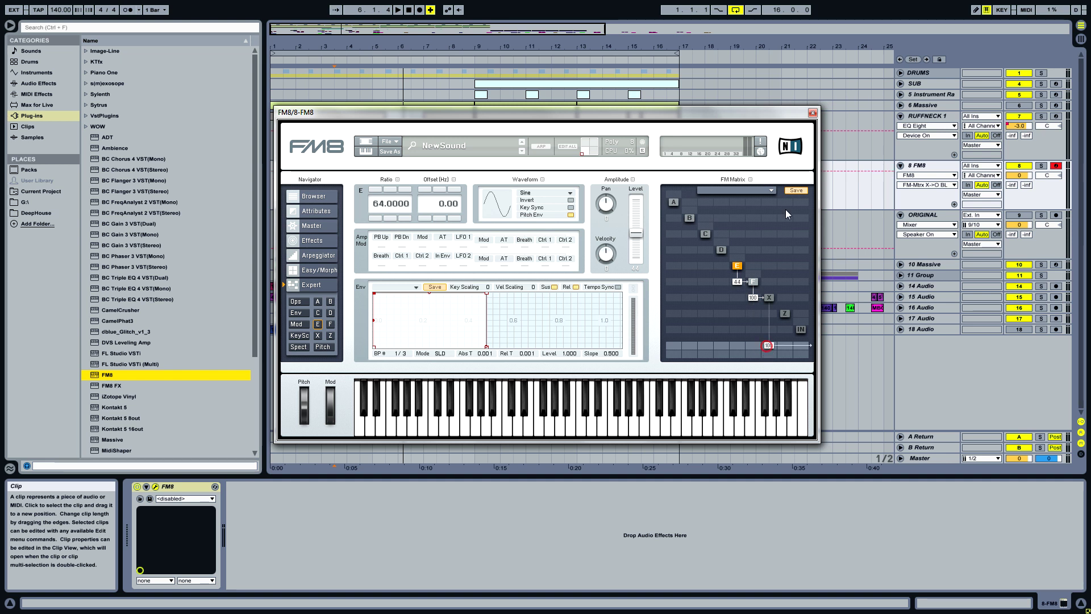
click(769, 298)
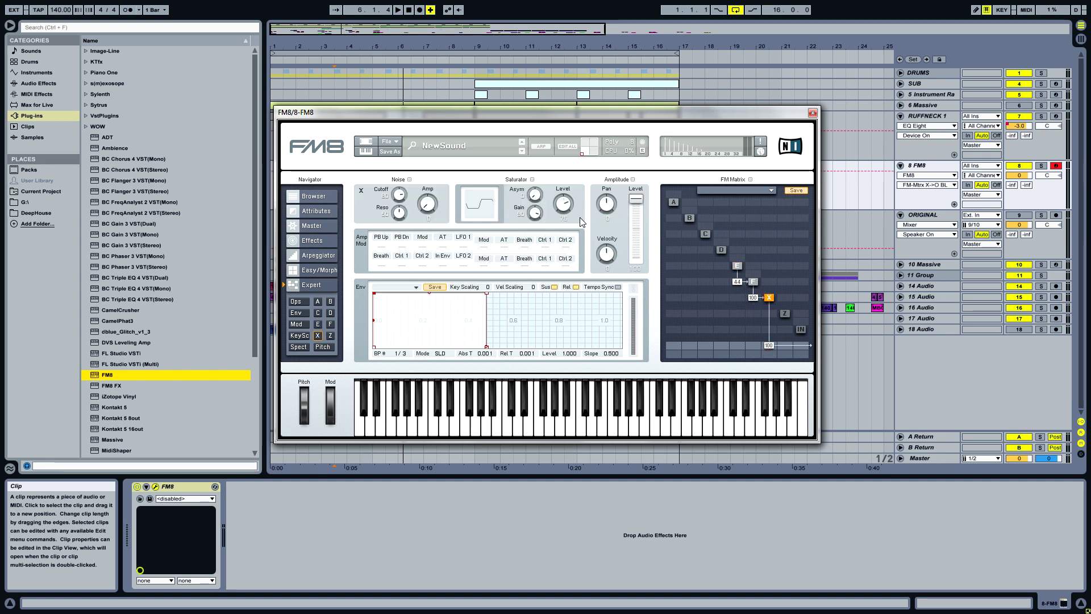
Enable FM8's Peak EQ effect and slightly boost one band in the lows and the other in the highs
click(305, 242)
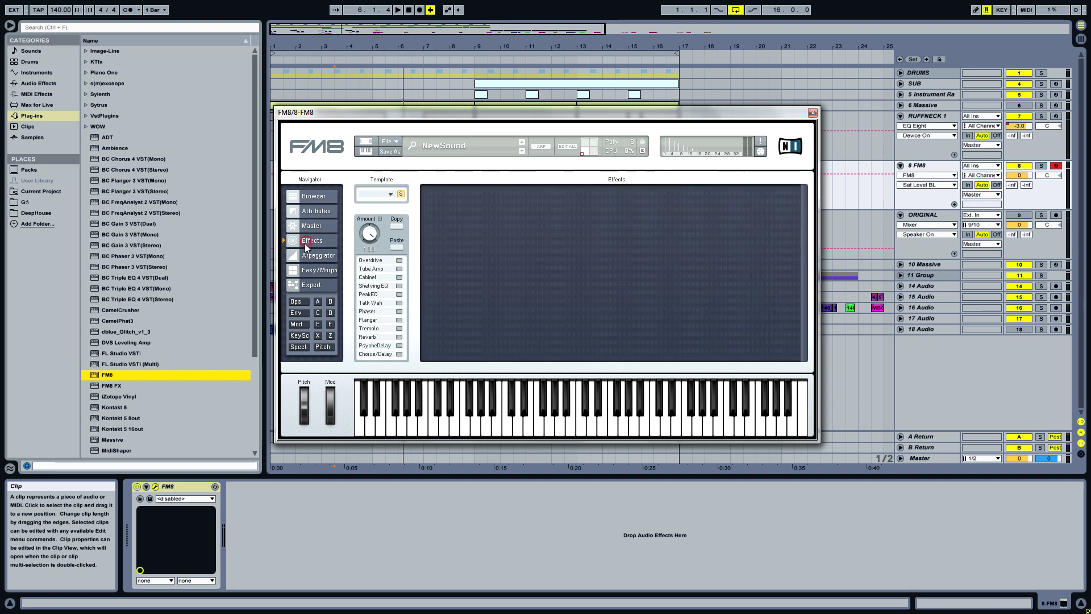
click(399, 295)
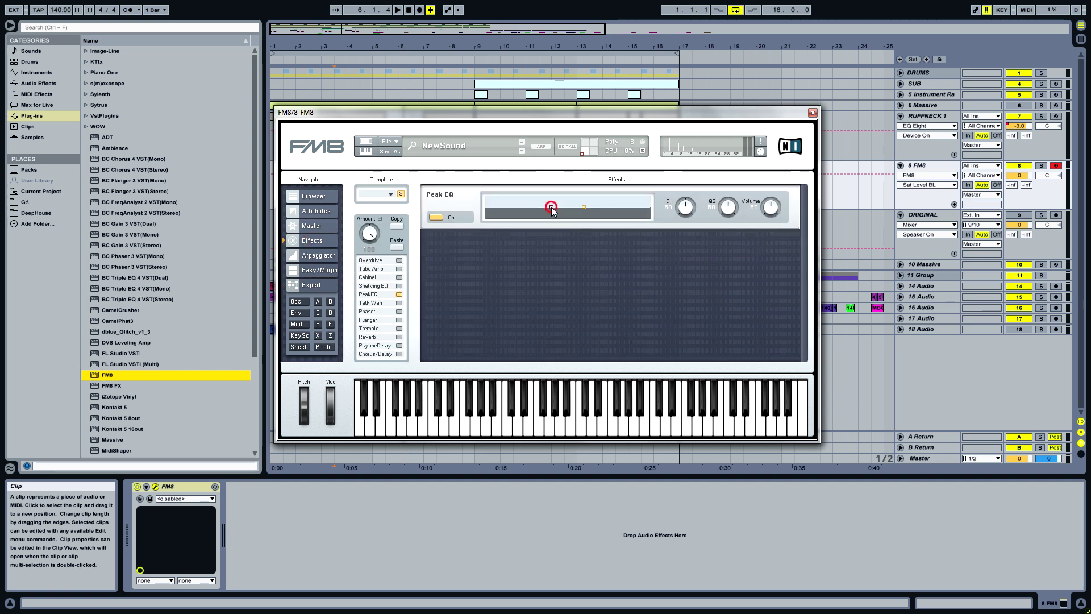
drag(551, 207, 503, 204)
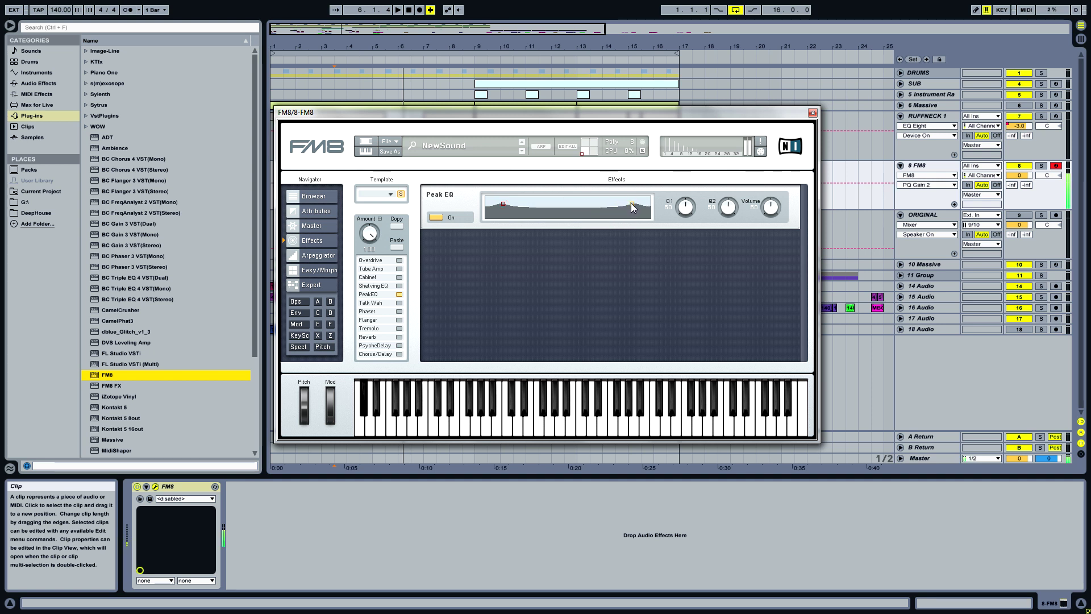
Give operator E's envelope a short attack of about 0.060
click(311, 285)
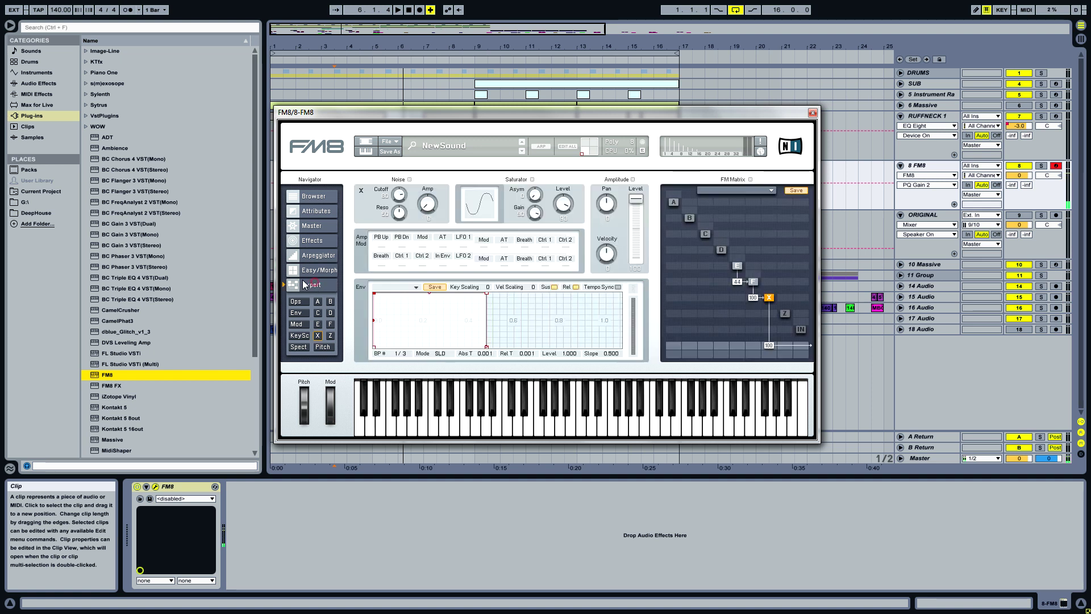
click(736, 267)
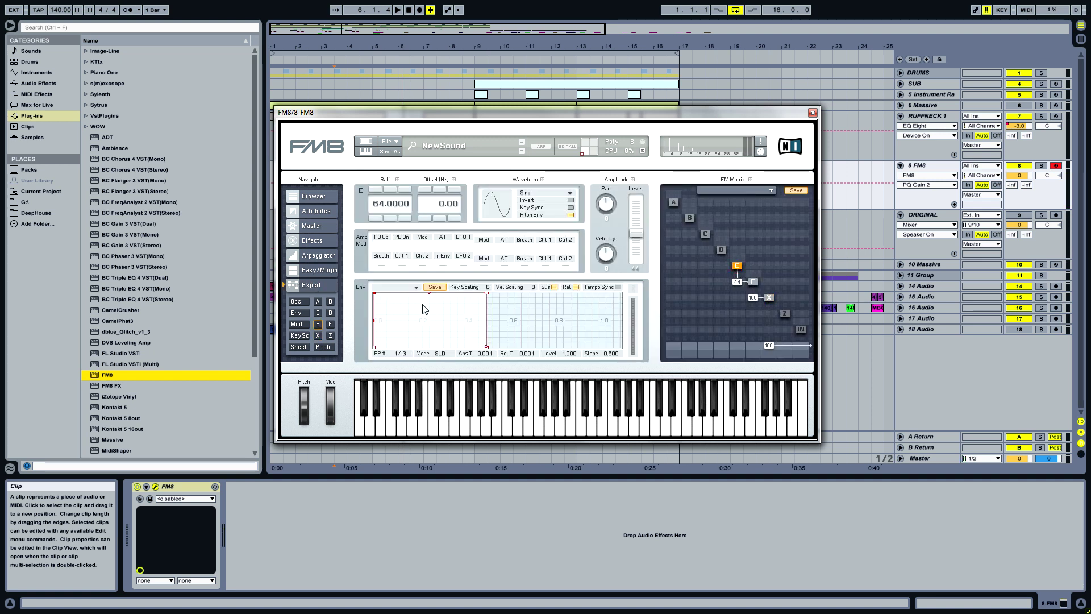
mouse_move(374, 294)
mouse_down()
mouse_move(409, 291)
mouse_move(375, 283)
mouse_move(386, 283)
mouse_up()
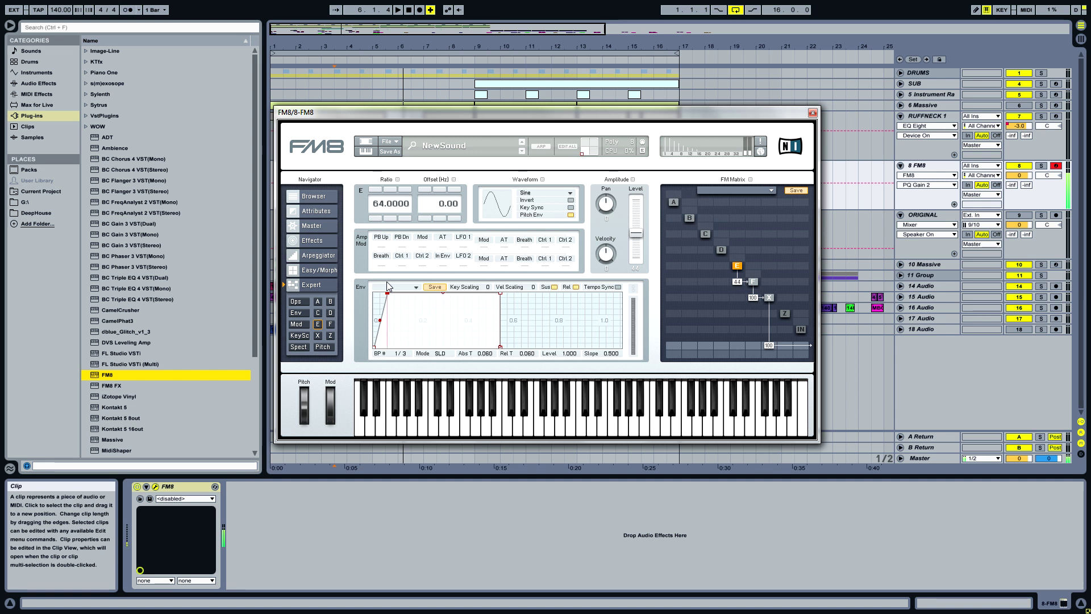
Enable operators A, B and C and send each directly to the output at 100
click(674, 203)
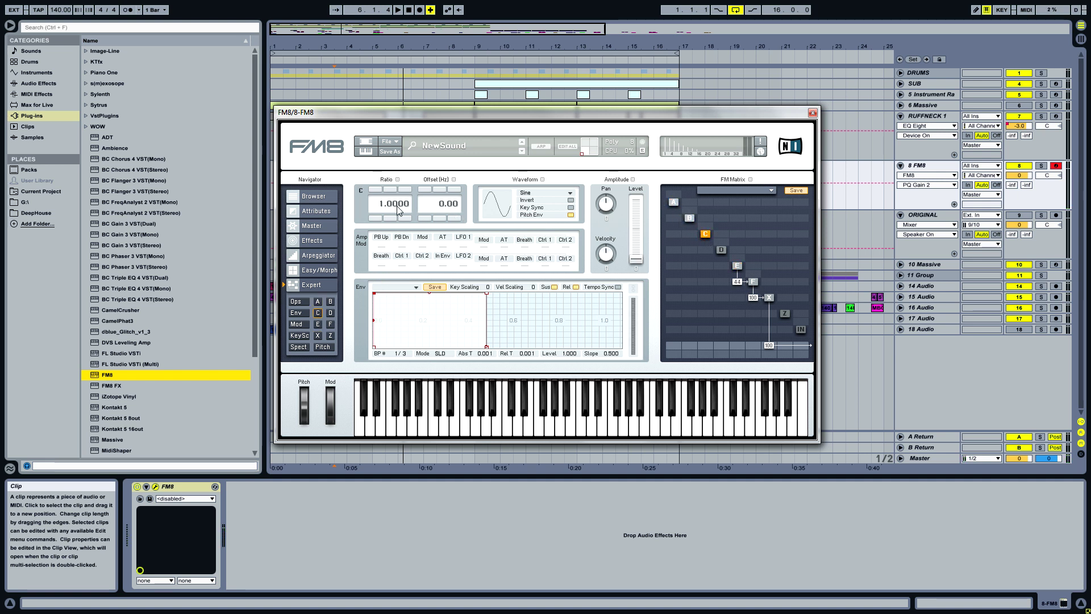
click(688, 219)
click(710, 344)
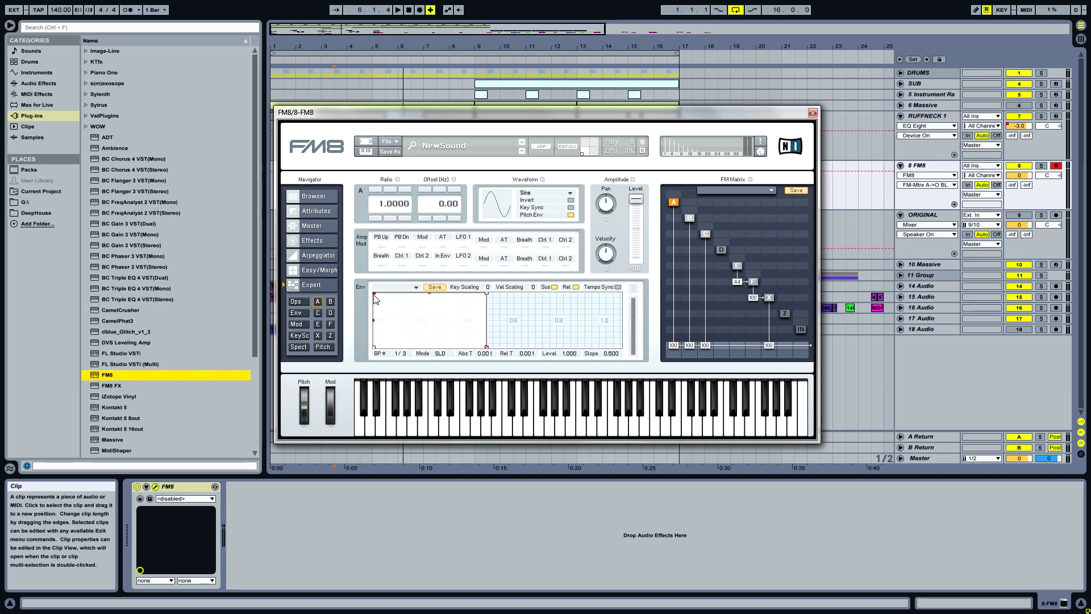
Give the envelopes of operators A, B and C a short attack of about 0.058
mouse_move(375, 299)
mouse_down()
mouse_move(401, 293)
mouse_move(390, 292)
mouse_up()
click(688, 218)
click(705, 234)
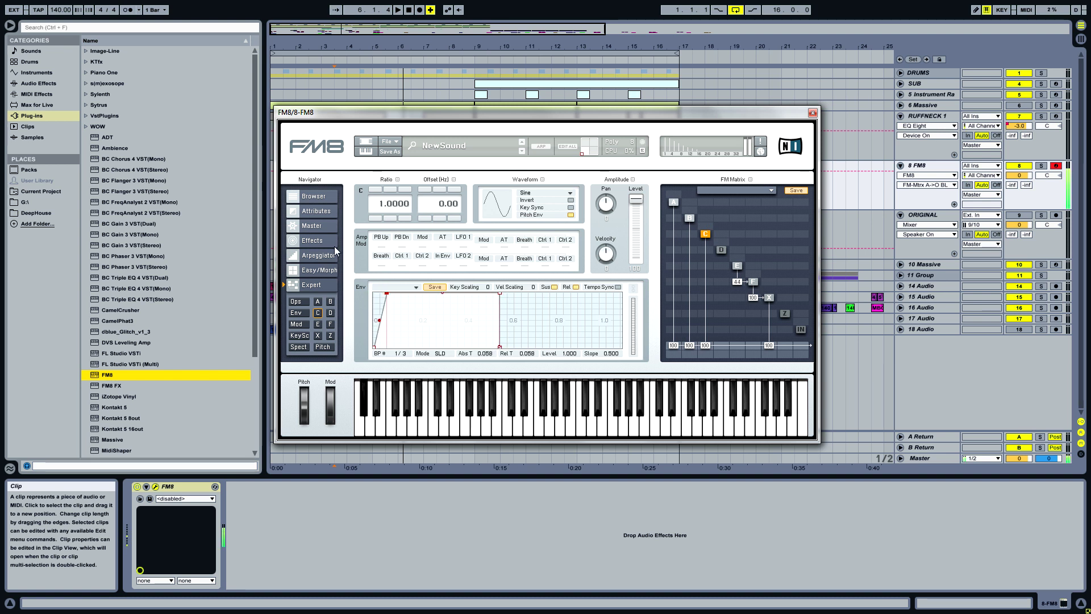
Set FM8's unison to 10 voices in the master settings and lower the unison detune to nearly minimum
click(312, 226)
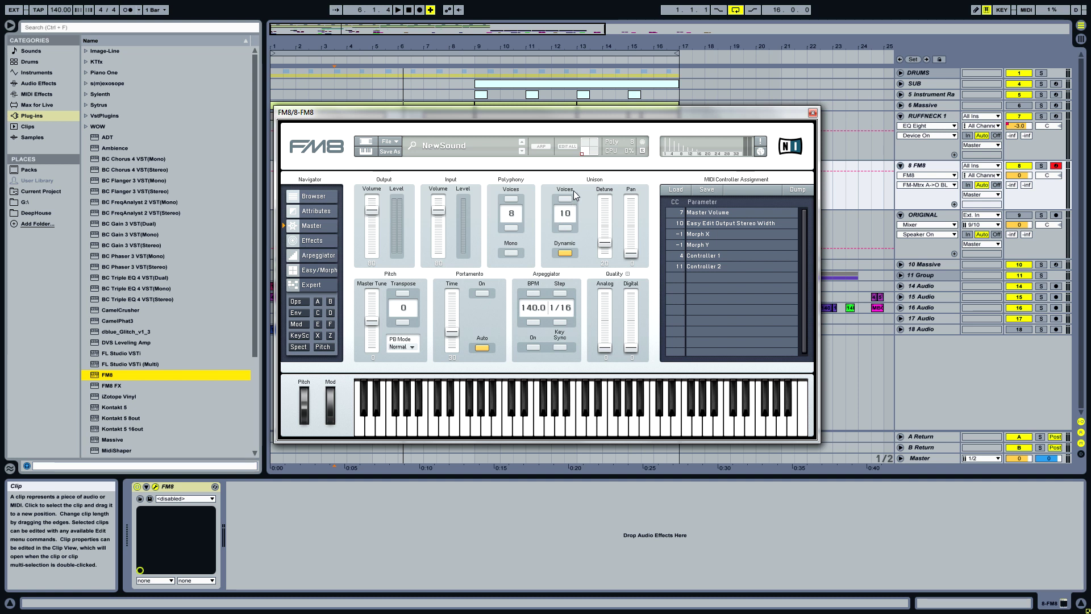
drag(604, 243, 611, 262)
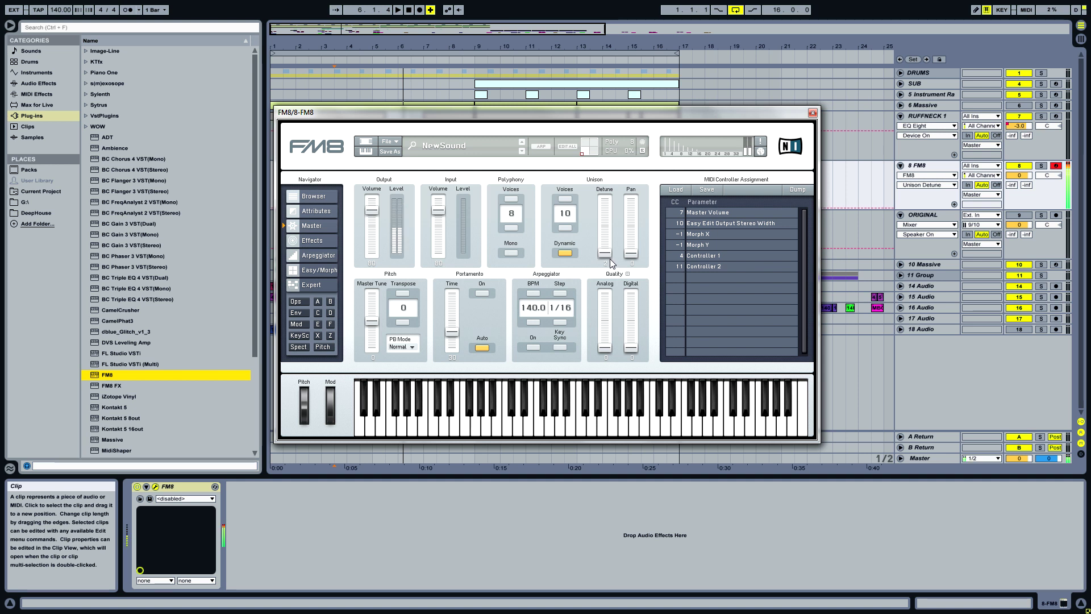
click(608, 261)
Close the FM8 window and copy the RUFFNECK 1 notes from 3.3.1 onto the FM8 track at the same position
click(312, 285)
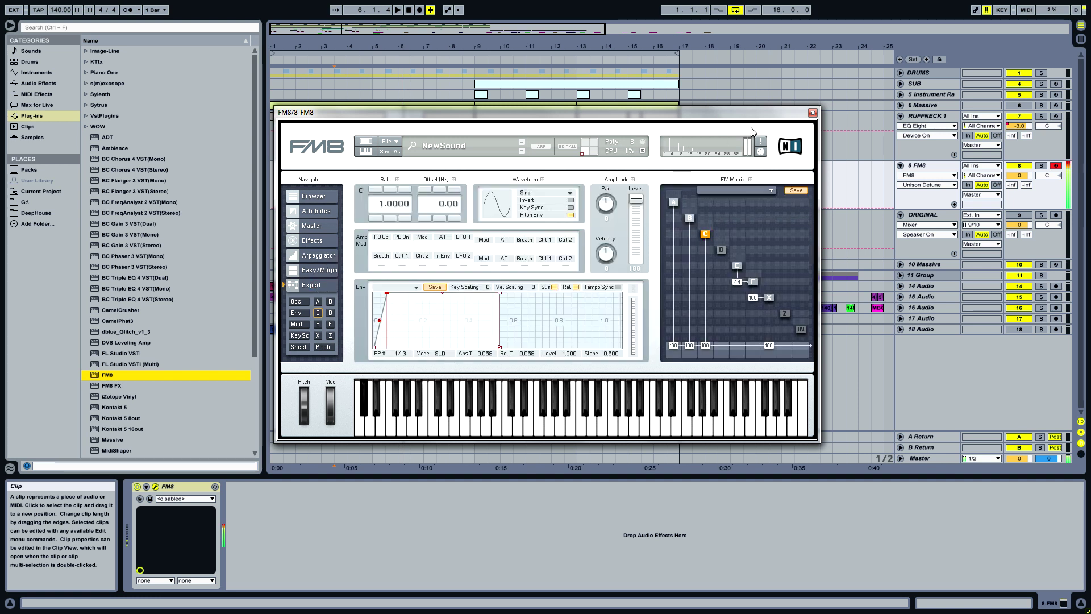
click(811, 112)
drag(336, 144, 348, 166)
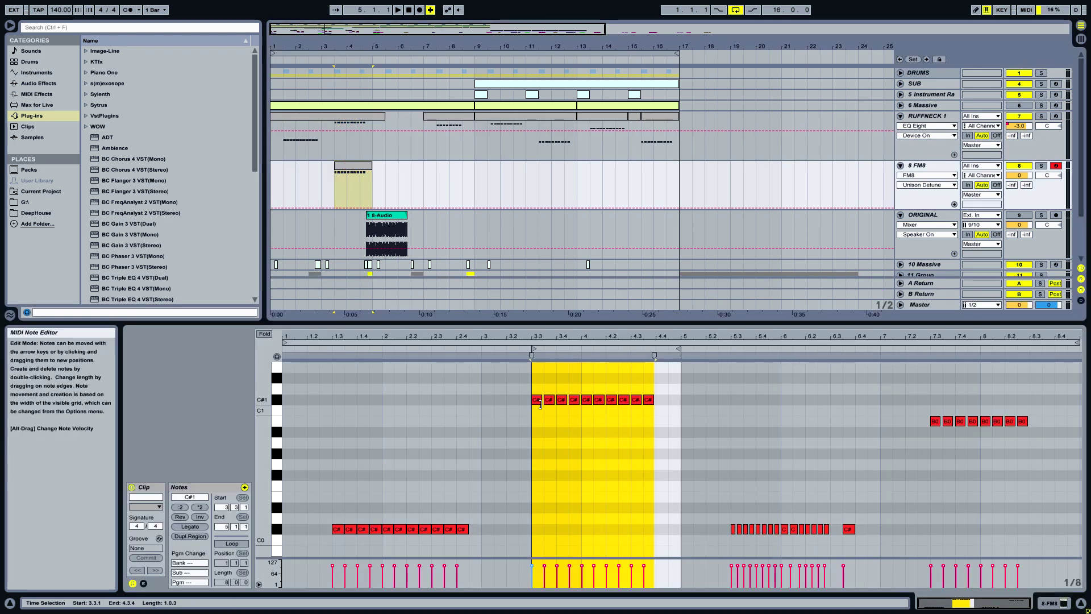
Reopen FM8 from its track, lower the master pitch transpose to -9, and close the plug-in window
click(919, 165)
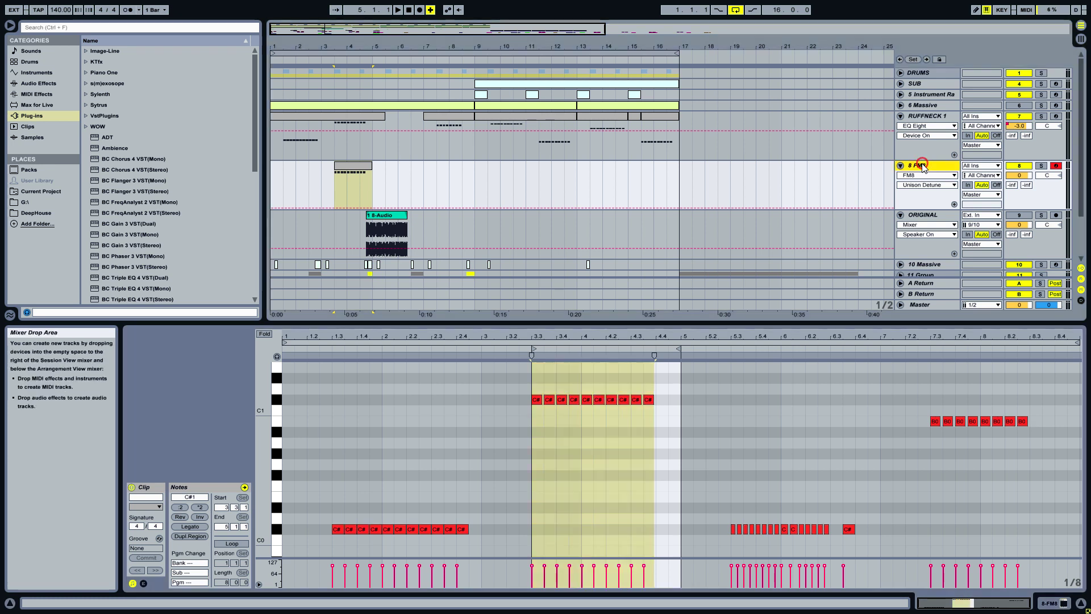
click(155, 487)
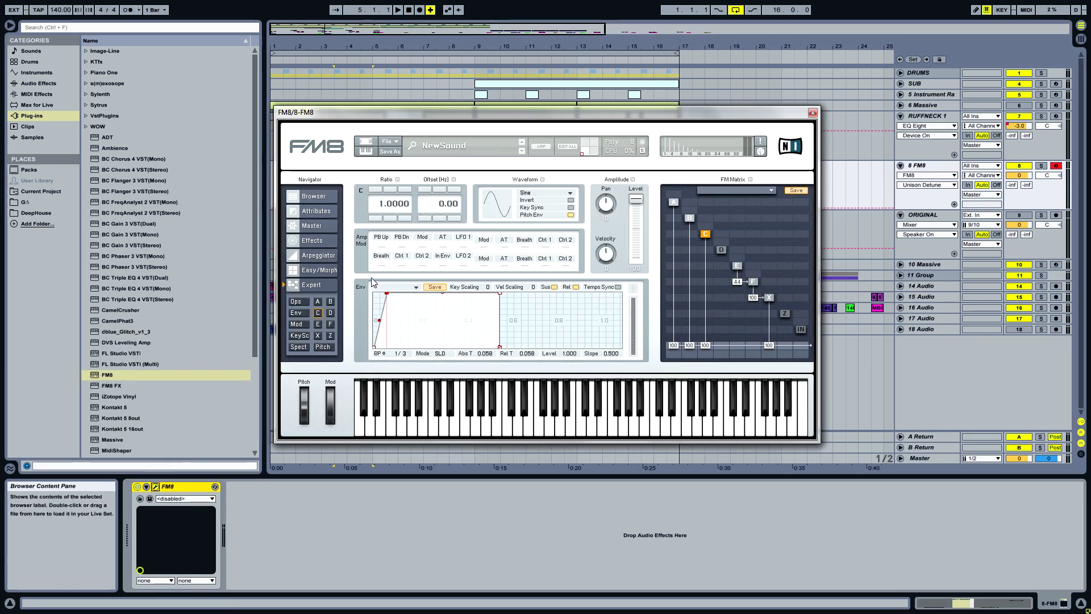
click(308, 243)
click(307, 226)
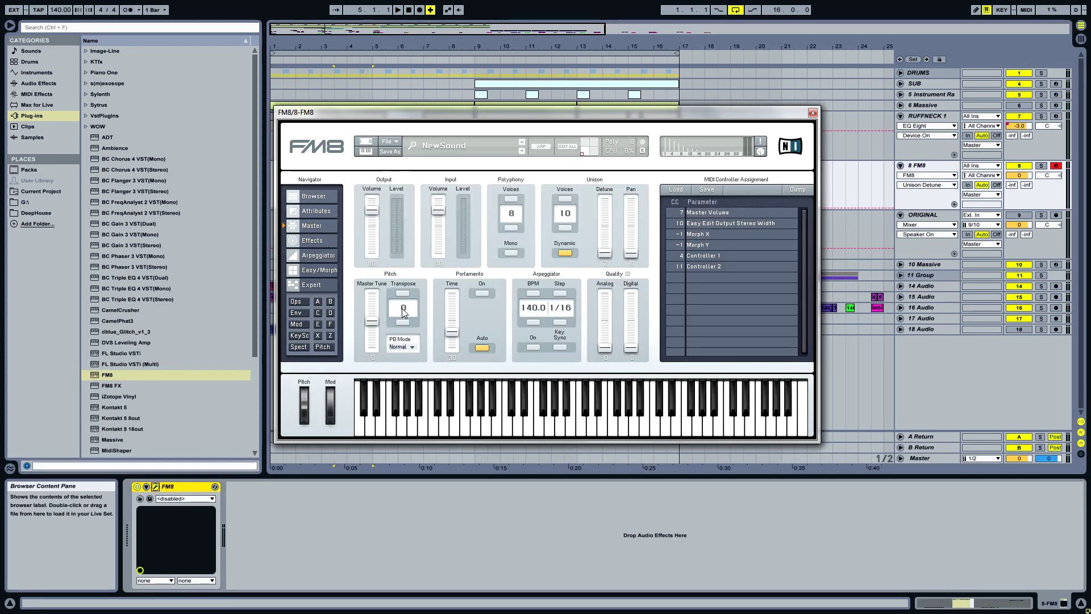
drag(404, 314, 407, 325)
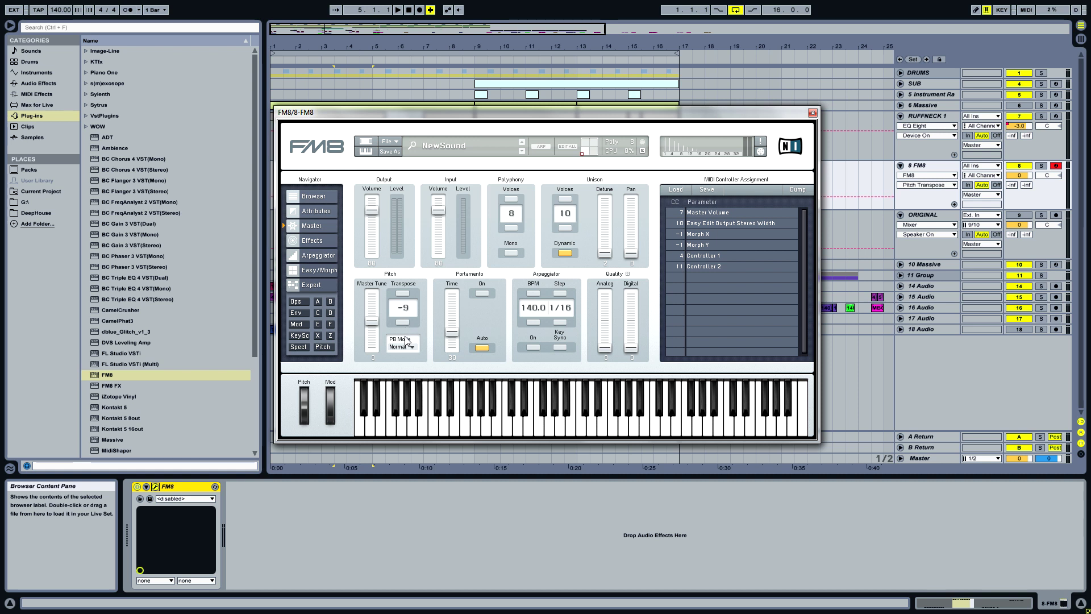
click(813, 112)
Play the copied section with the FM8 track soloed, then solo RUFFNECK 1 to compare the two sounds
click(368, 183)
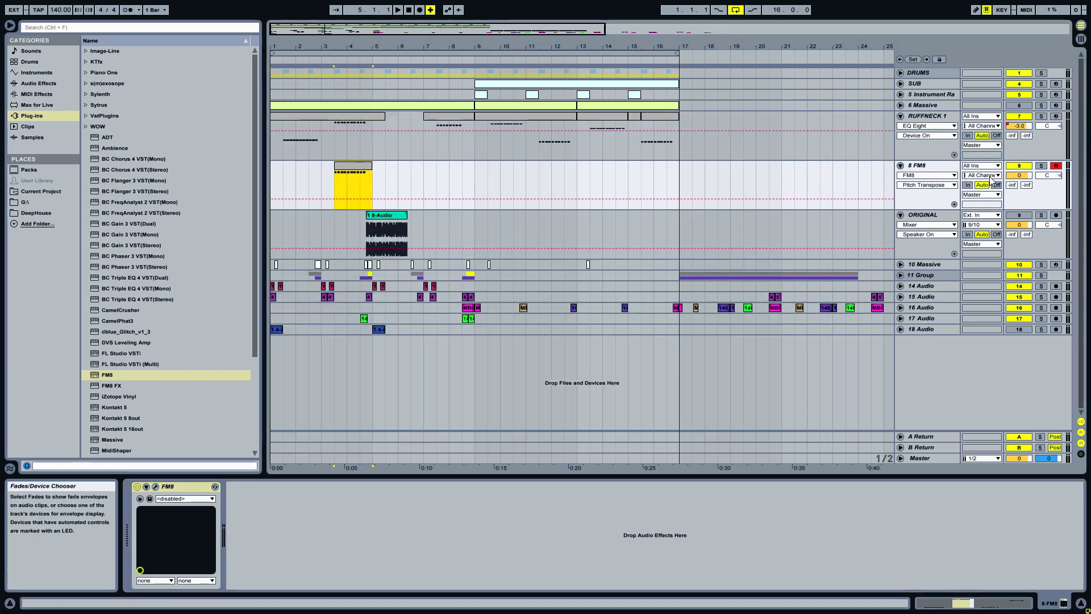
click(1041, 165)
key(space)
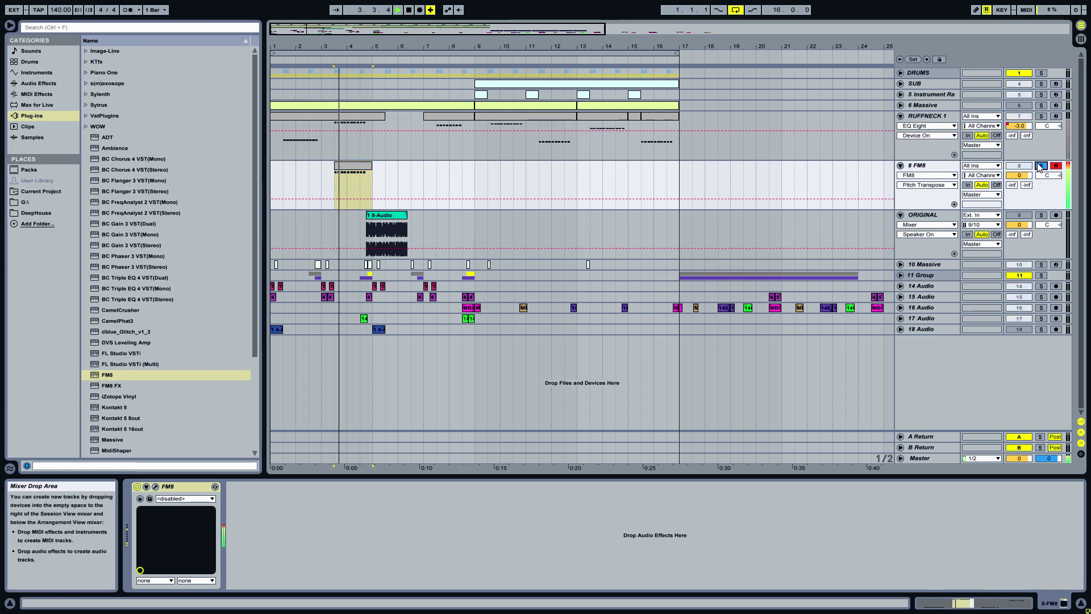
click(1042, 117)
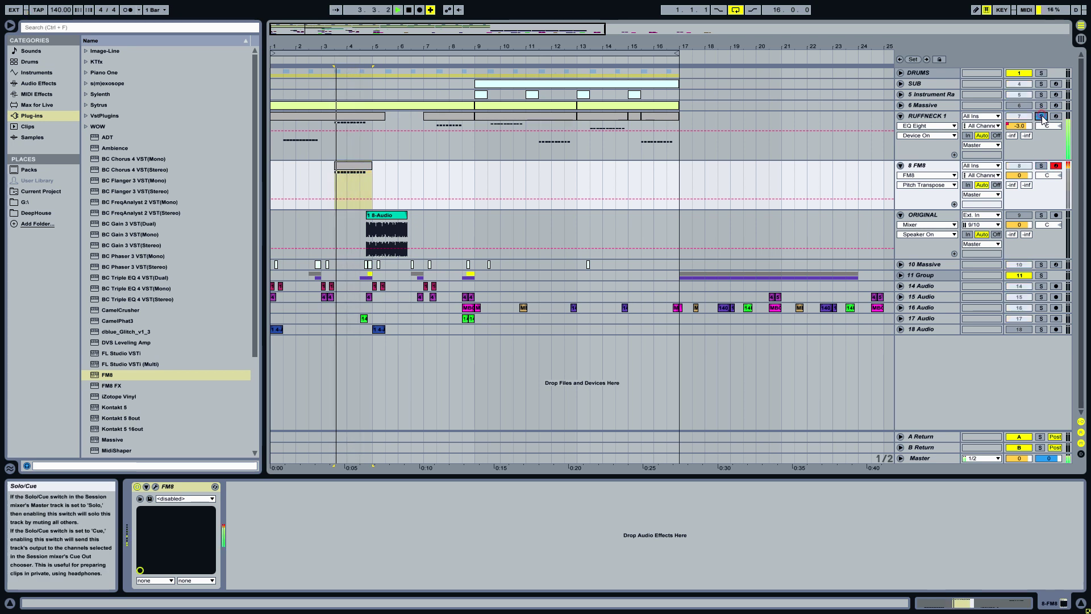
Switch the solo back to the FM8 track to hear it, and stop playback with that track selected
click(1041, 165)
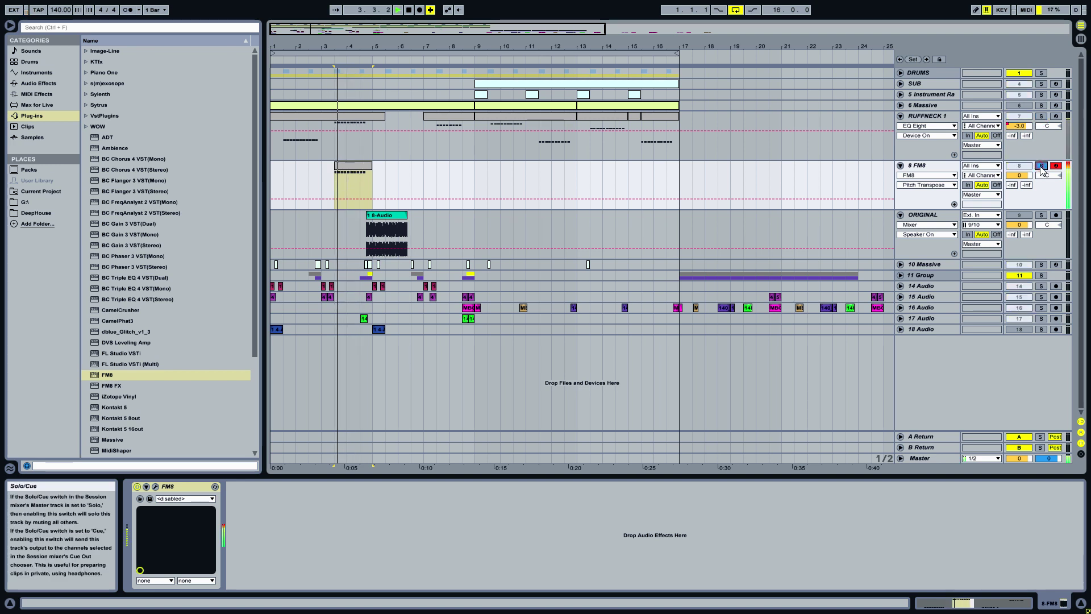
key(space)
click(938, 165)
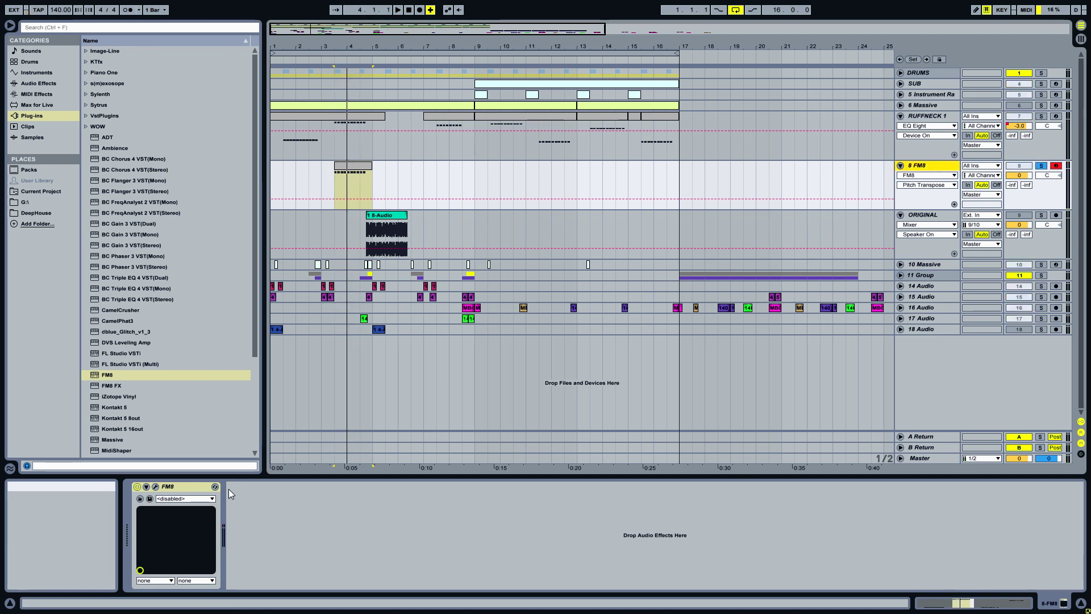
Add an Audio Effect Rack after FM8 and place an Auto Filter inside it
click(39, 83)
double_click(123, 62)
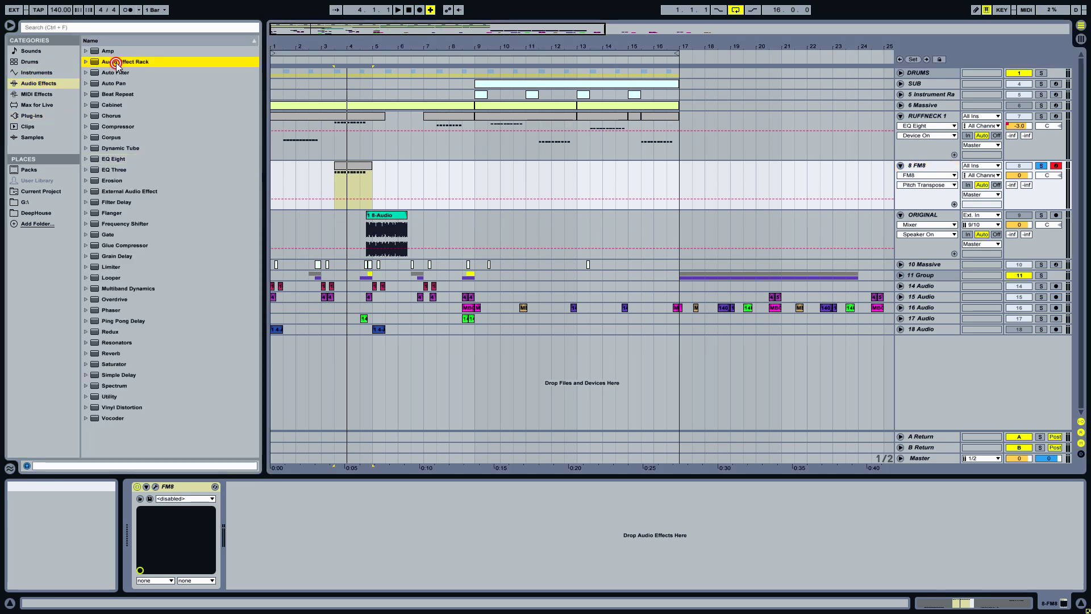
click(239, 506)
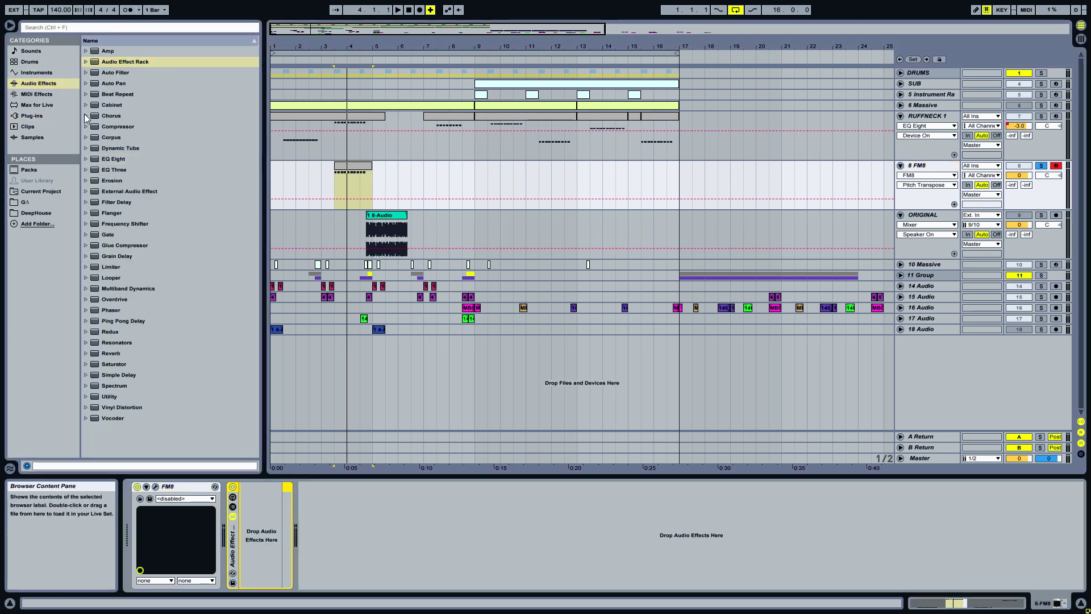
click(39, 83)
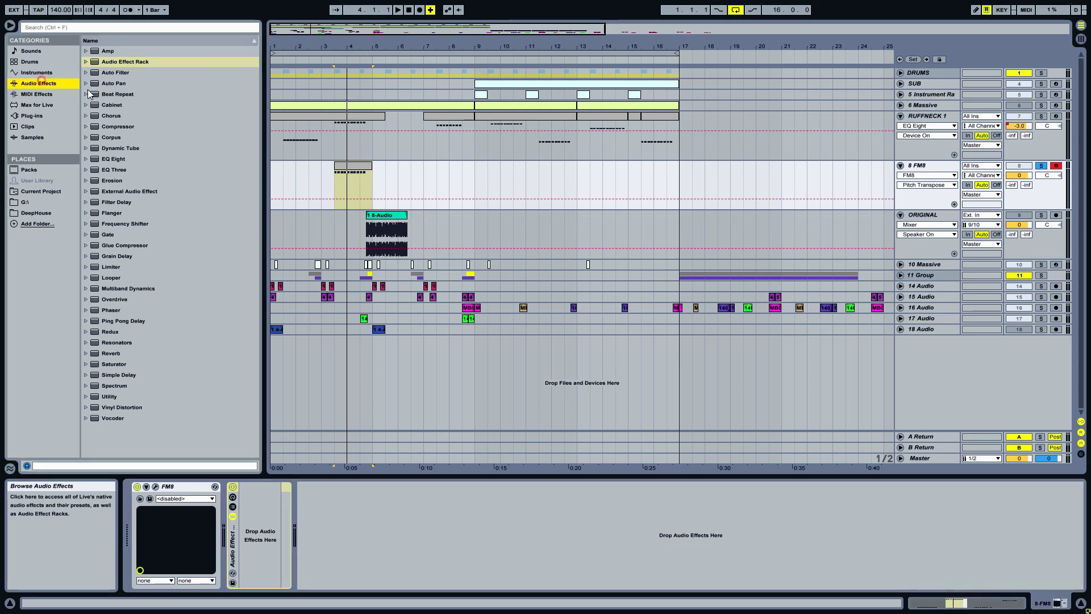
double_click(116, 72)
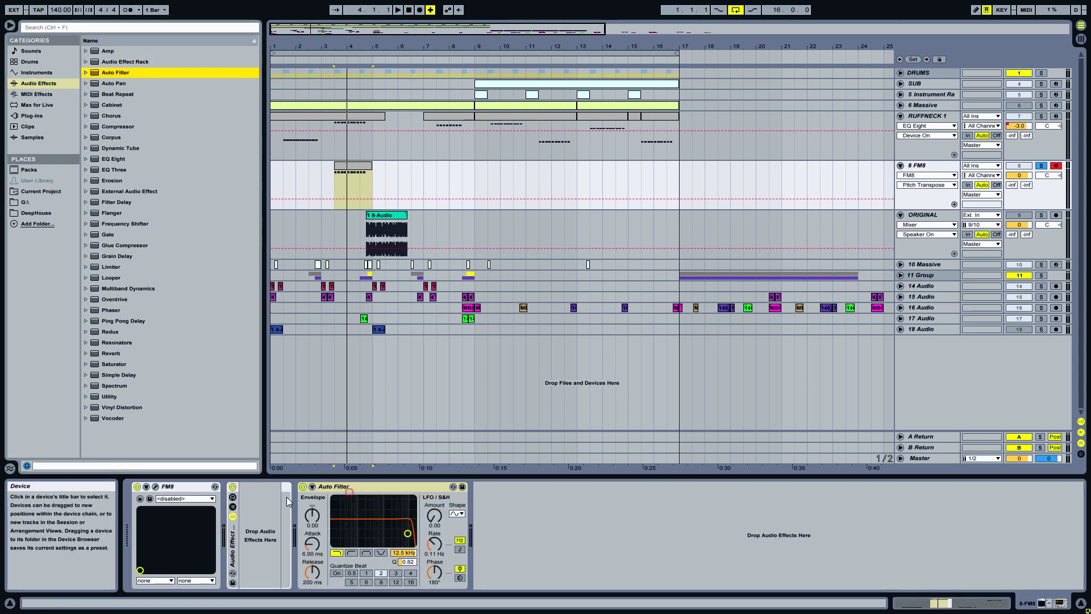
drag(327, 492, 236, 510)
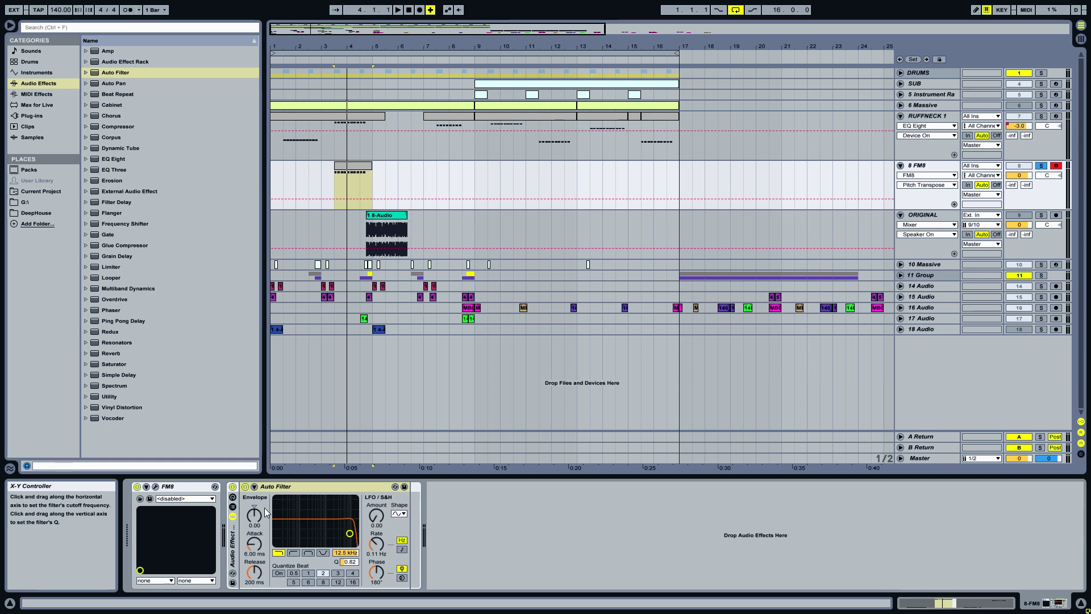
Show the rack's chain list, duplicate the chain, and remove the Auto Filter from the copy
click(234, 506)
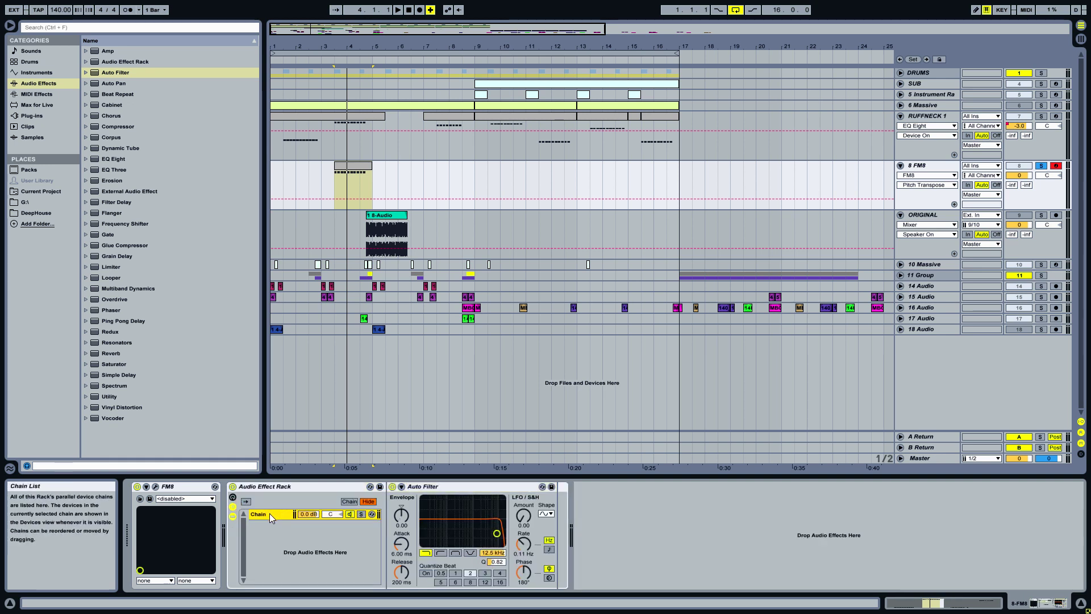
key(ctrl+d)
click(452, 489)
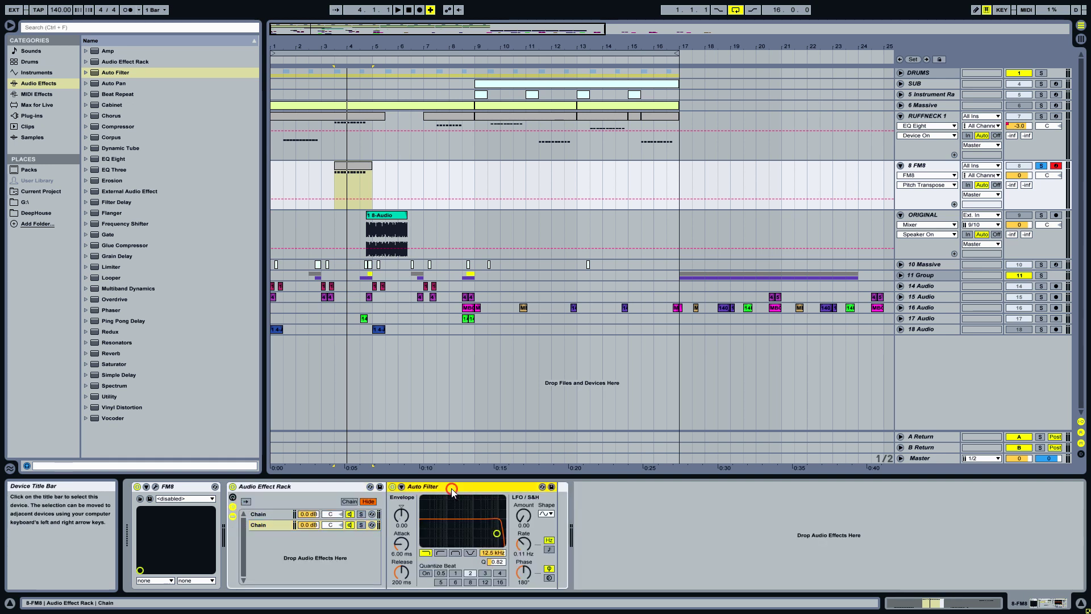
Set the first chain's Auto Filter to high-pass with a cutoff of about 1.77 kHz and a Q of 0.20
click(267, 515)
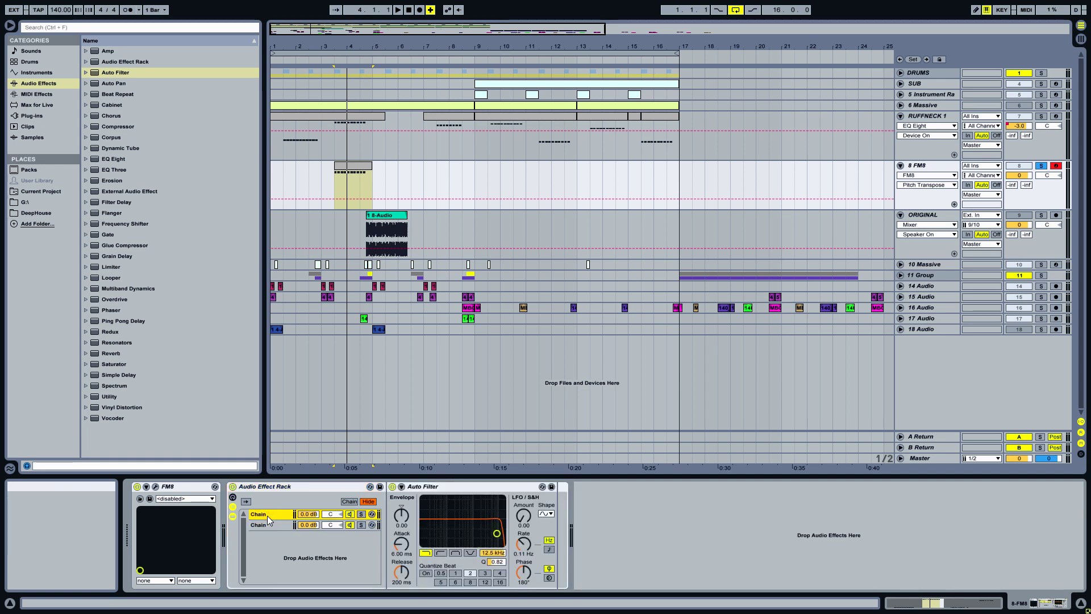
click(441, 553)
drag(496, 533, 477, 543)
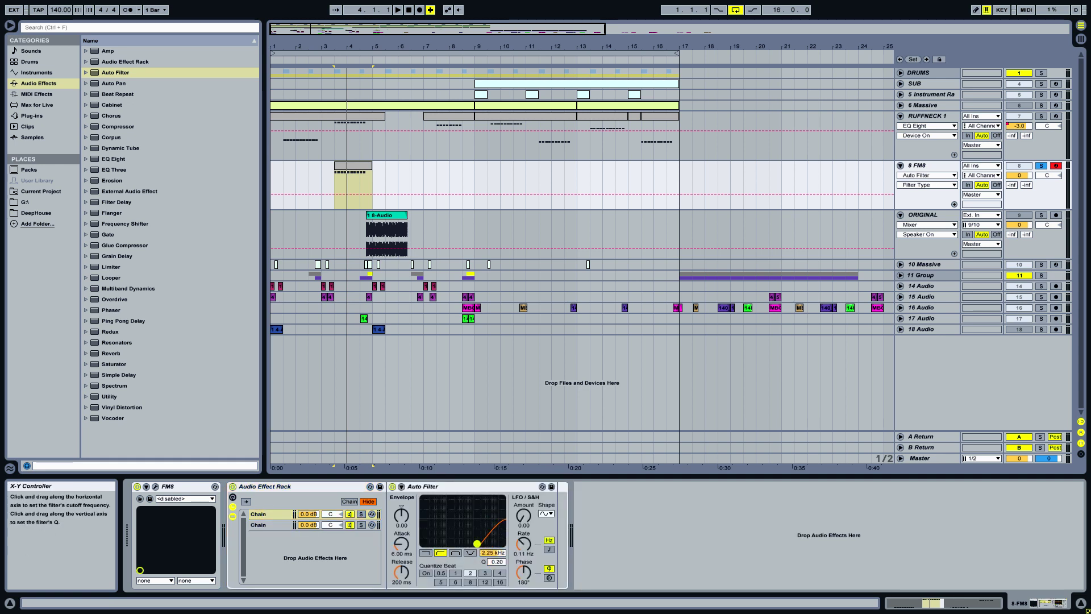
Add an Overdrive after the first chain's Auto Filter and set its band to 1.04 kHz with a bandwidth of 9.00
click(142, 364)
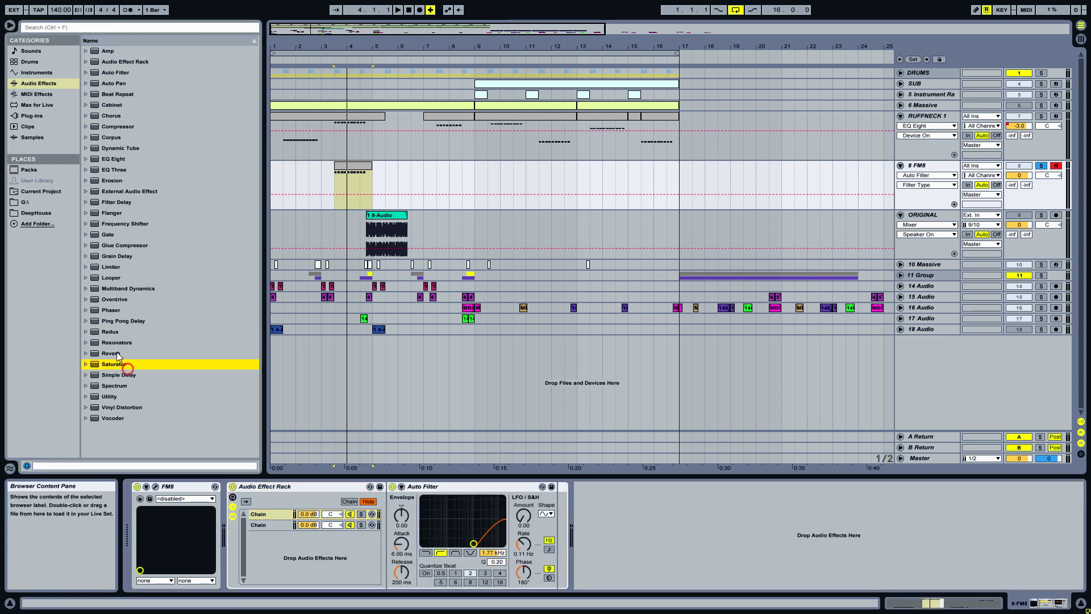
click(111, 320)
click(105, 300)
drag(496, 467, 595, 503)
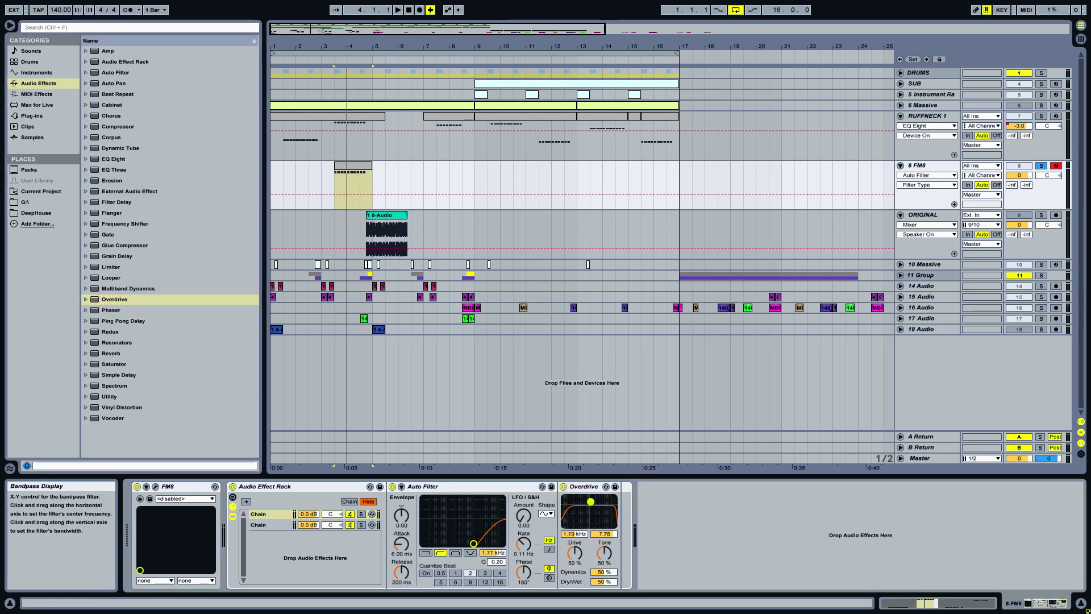
key(space)
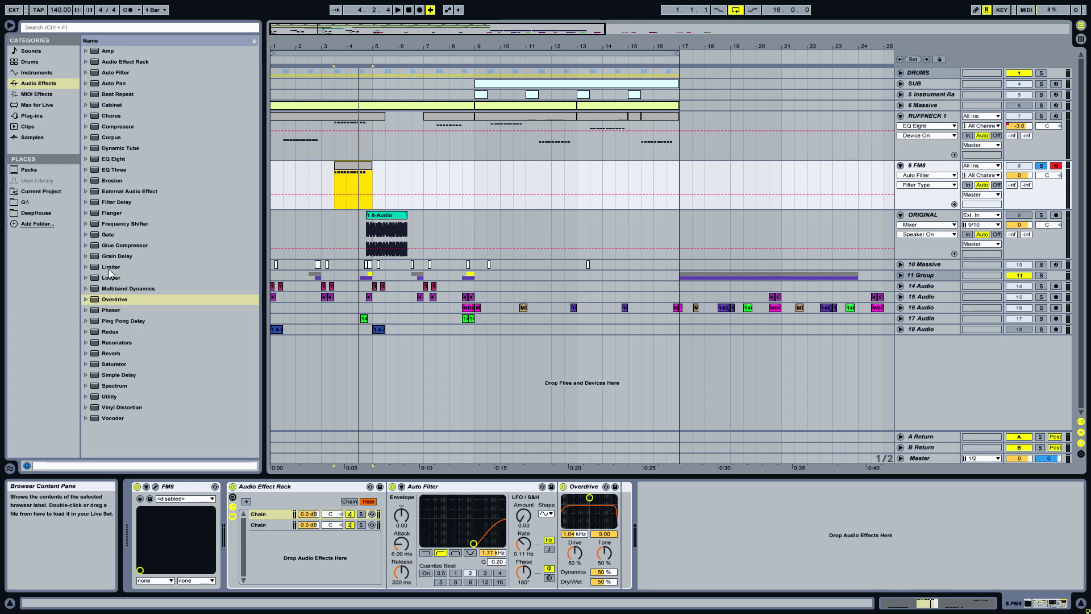
Add a Limiter after the Audio Effect Rack and play the section to audition the result
drag(108, 267, 631, 530)
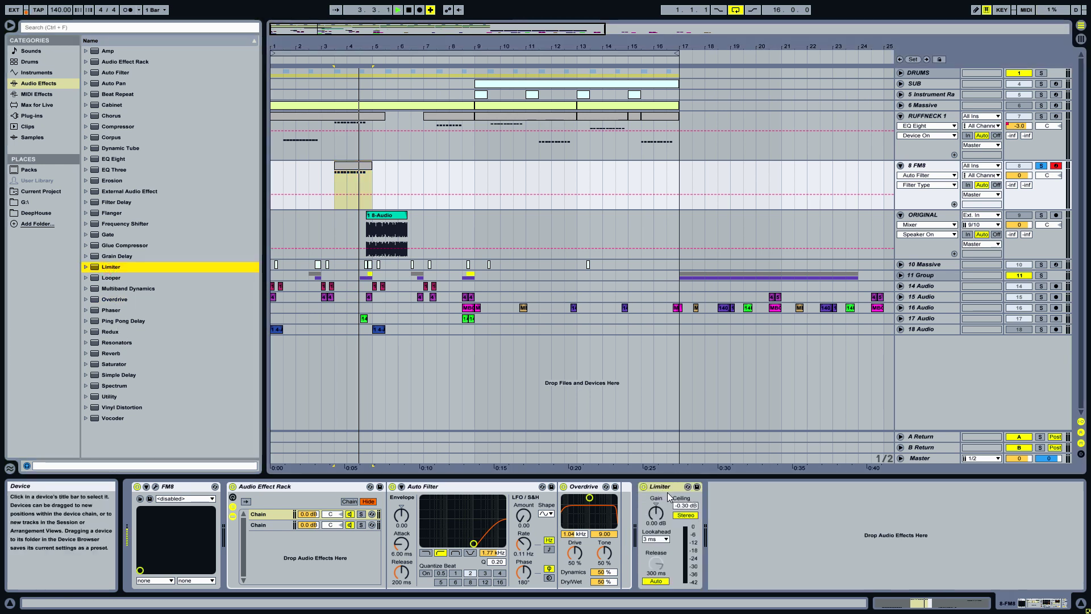
key(space)
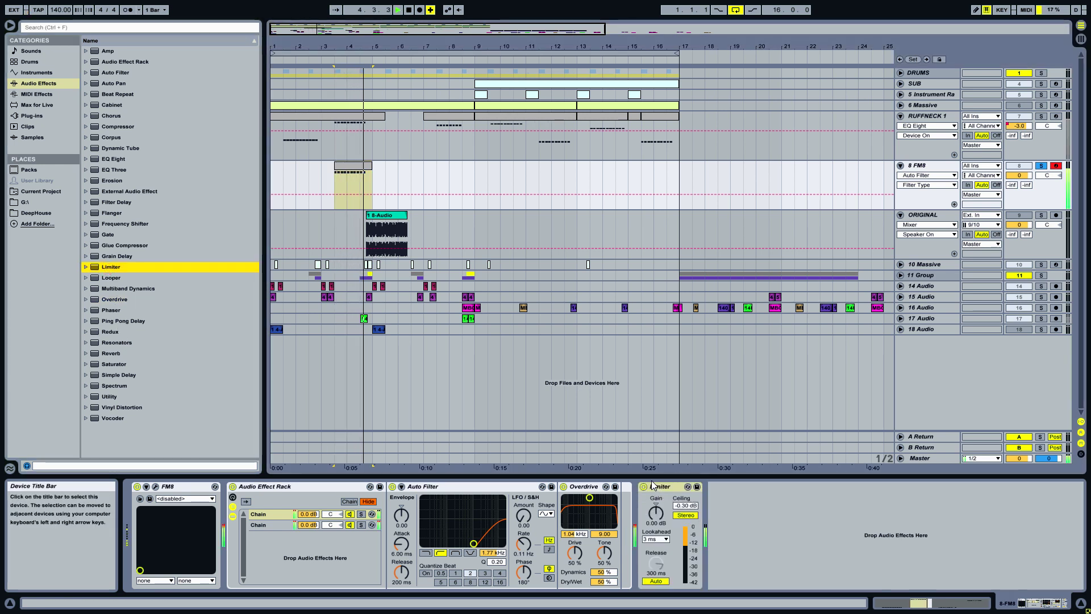
key(Tab)
key(Tab)
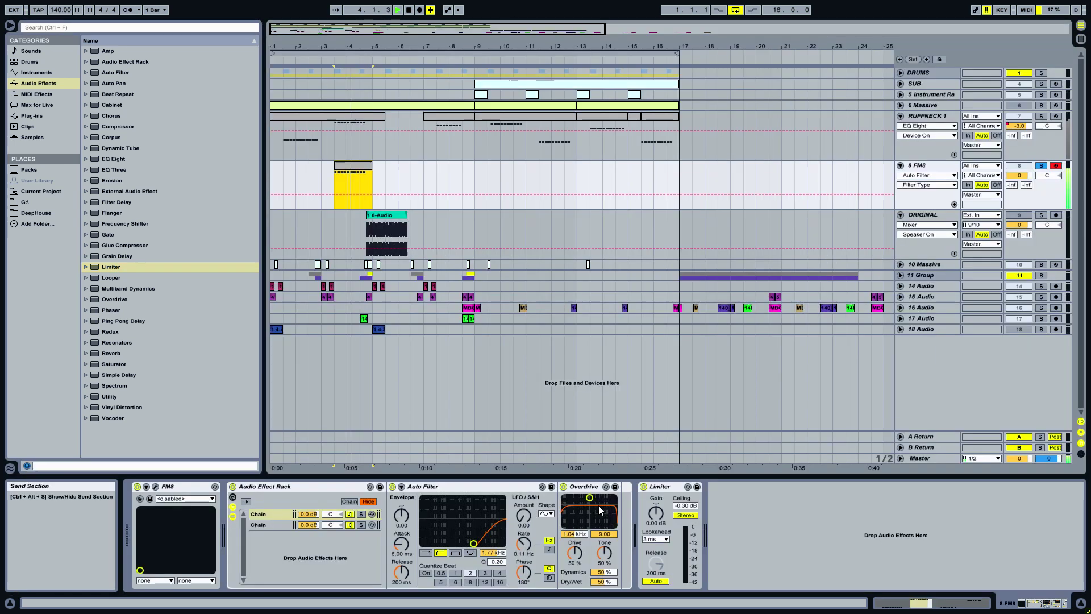
key(space)
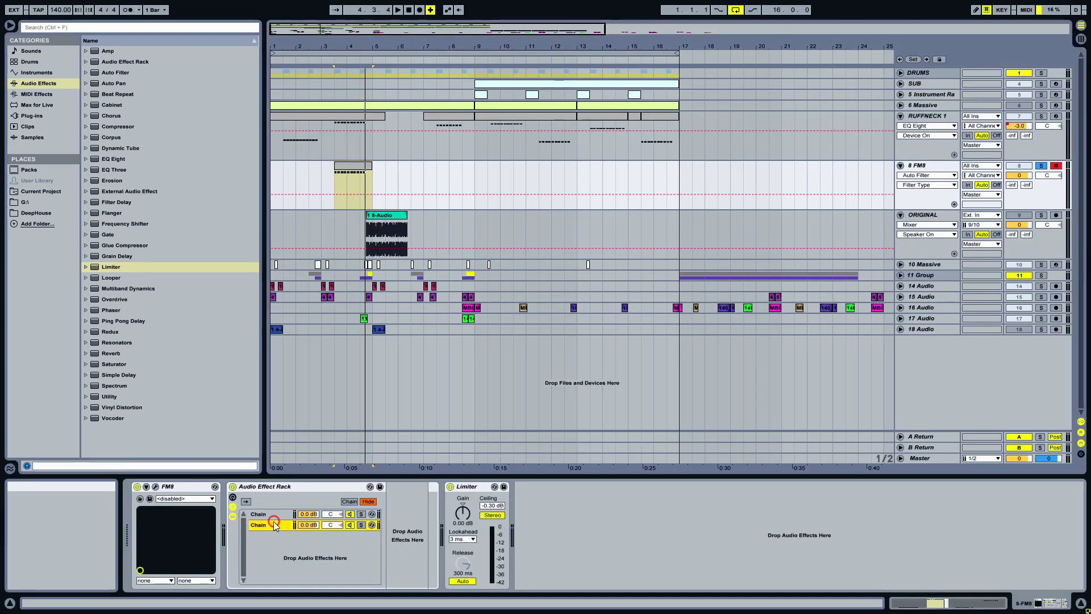
Play the section and lower the rack's second chain volume to -2.0 dB
click(283, 515)
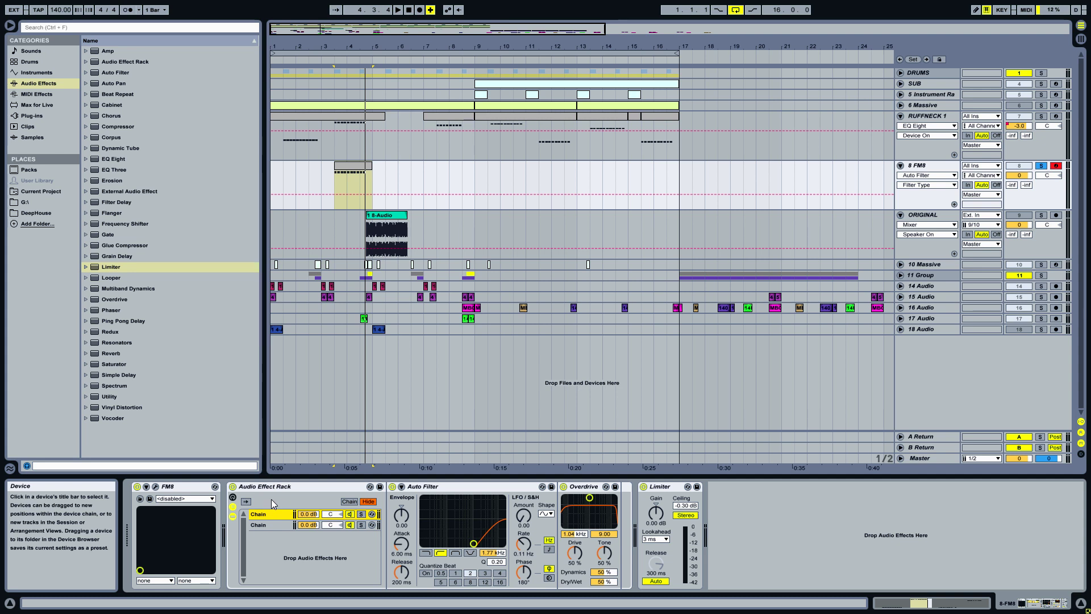
key(space)
mouse_move(308, 527)
mouse_down()
mouse_move(308, 545)
mouse_move(309, 512)
mouse_move(309, 537)
mouse_up()
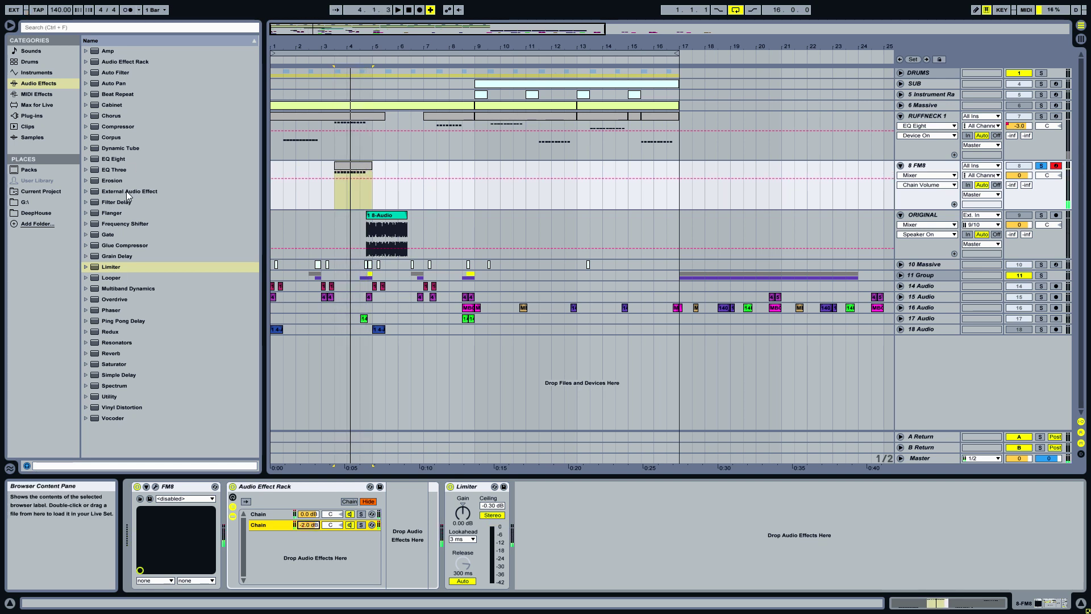
Add an EQ Eight to the FM8 track and place it between the rack and the Limiter
drag(118, 159, 602, 543)
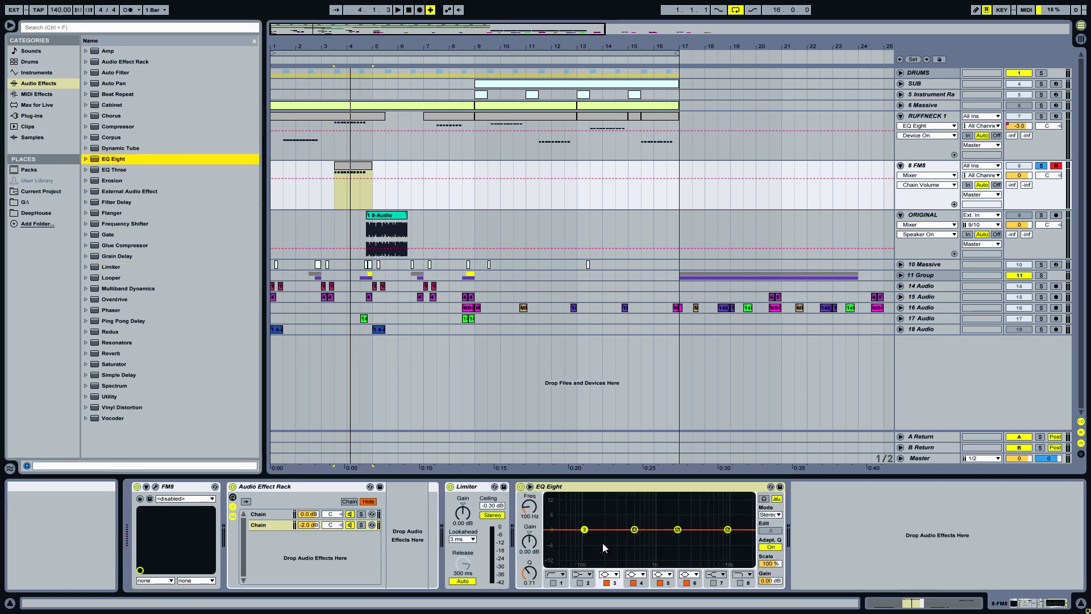
click(606, 488)
drag(534, 488, 450, 490)
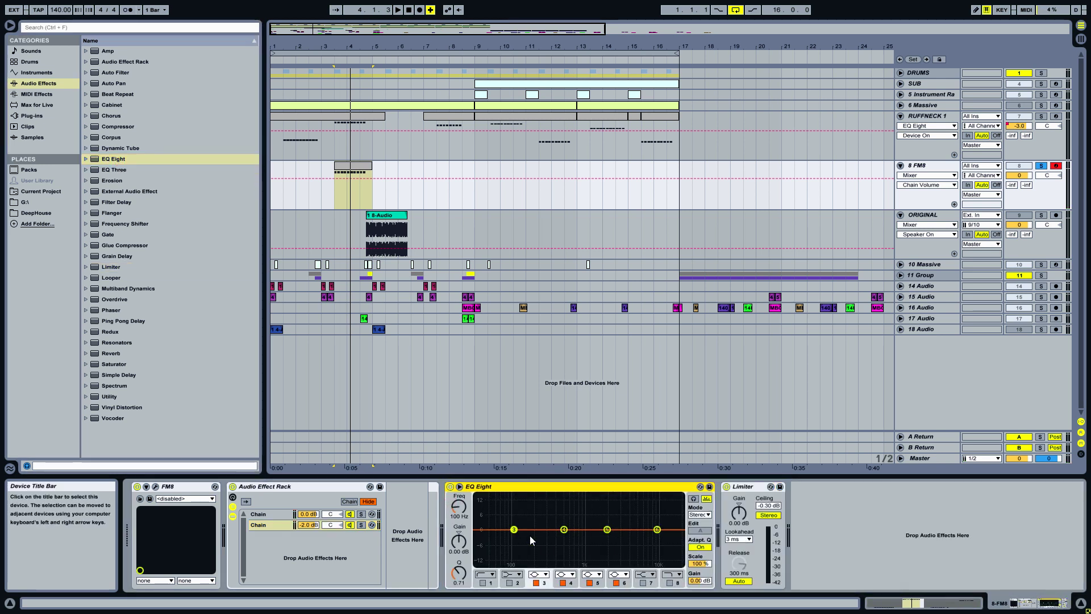
Boost EQ Eight's low band 3 and make band 6 a high-cut filter at 9.84 kHz with a Q of 1.56
drag(510, 525, 499, 512)
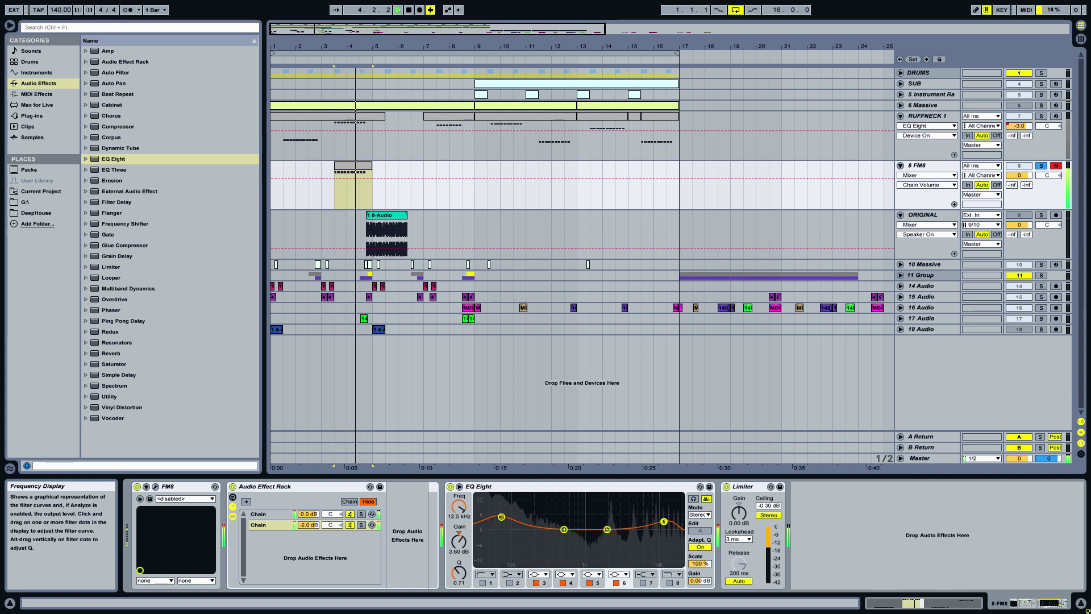
mouse_move(657, 530)
mouse_down()
mouse_move(663, 523)
mouse_move(644, 518)
mouse_up()
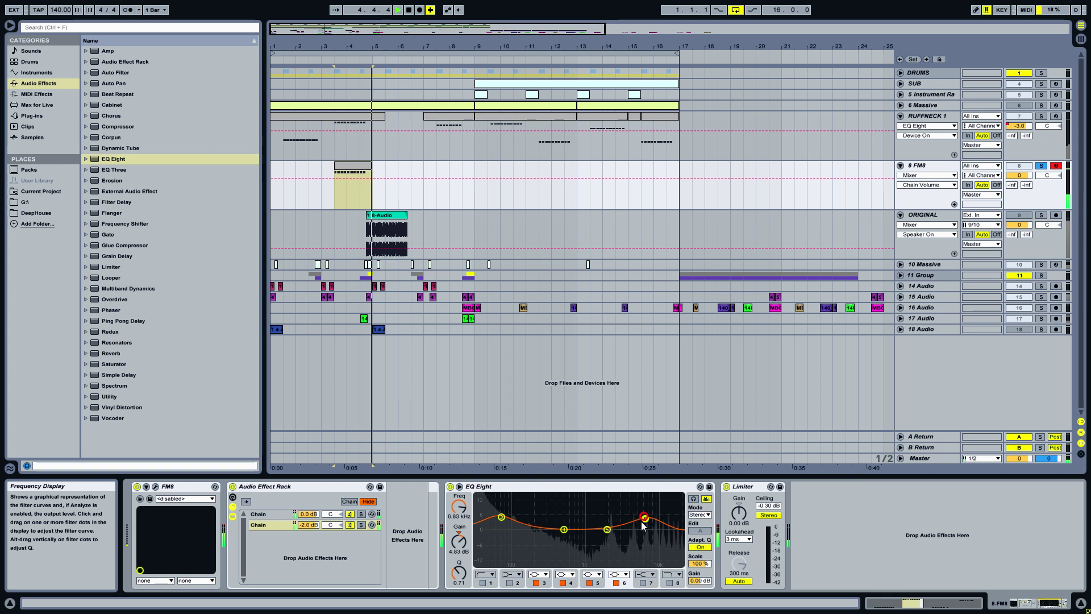
click(620, 574)
click(625, 554)
key(space)
drag(647, 541, 644, 531)
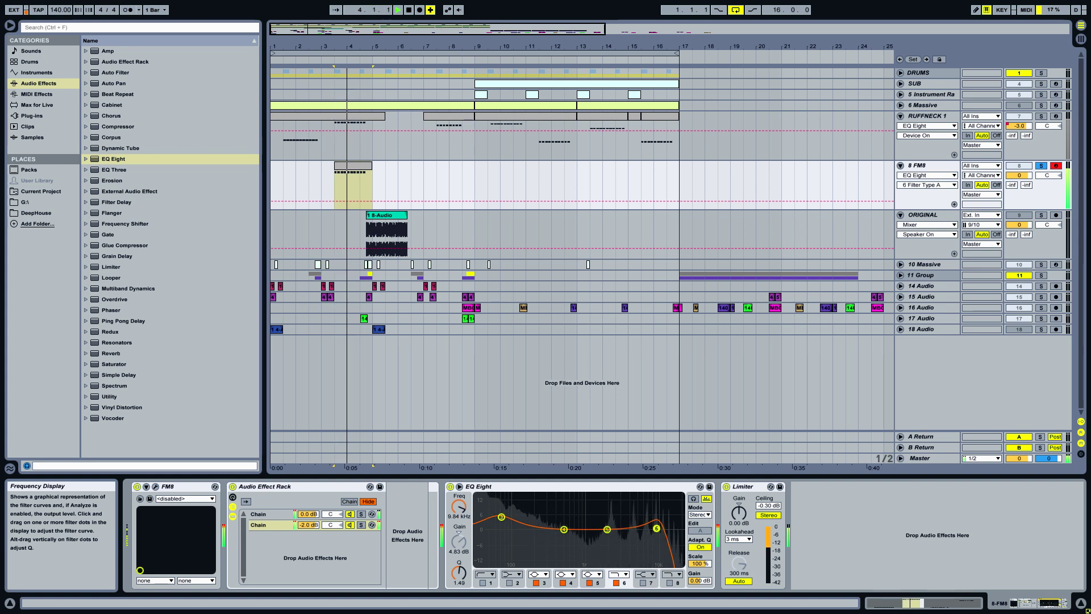
Alternate the solo between RUFFNECK 1 and the FM8 track during playback to compare their sounds
click(1041, 116)
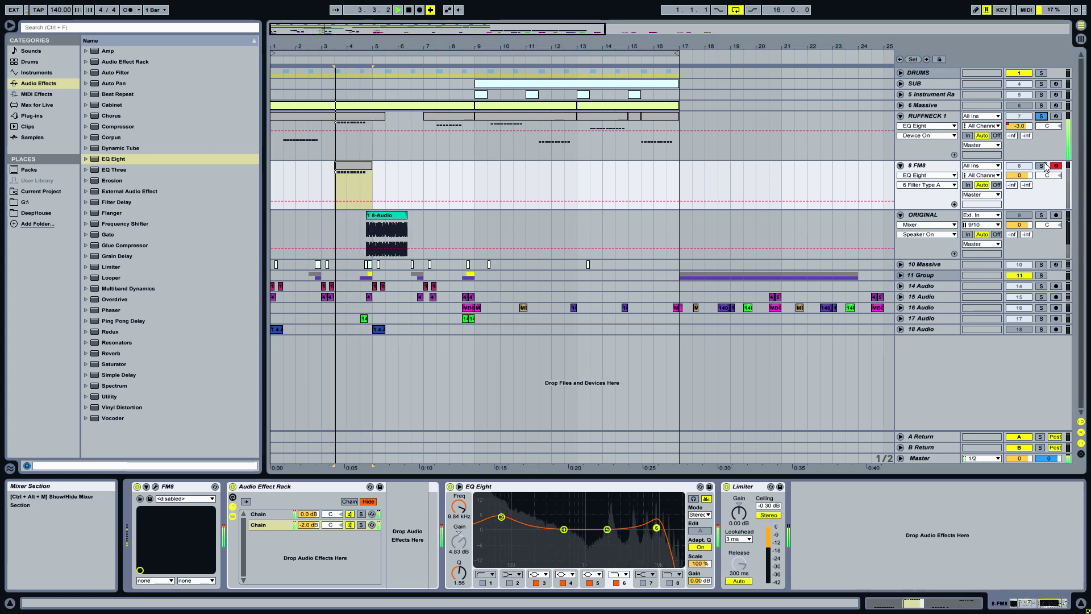
click(1043, 166)
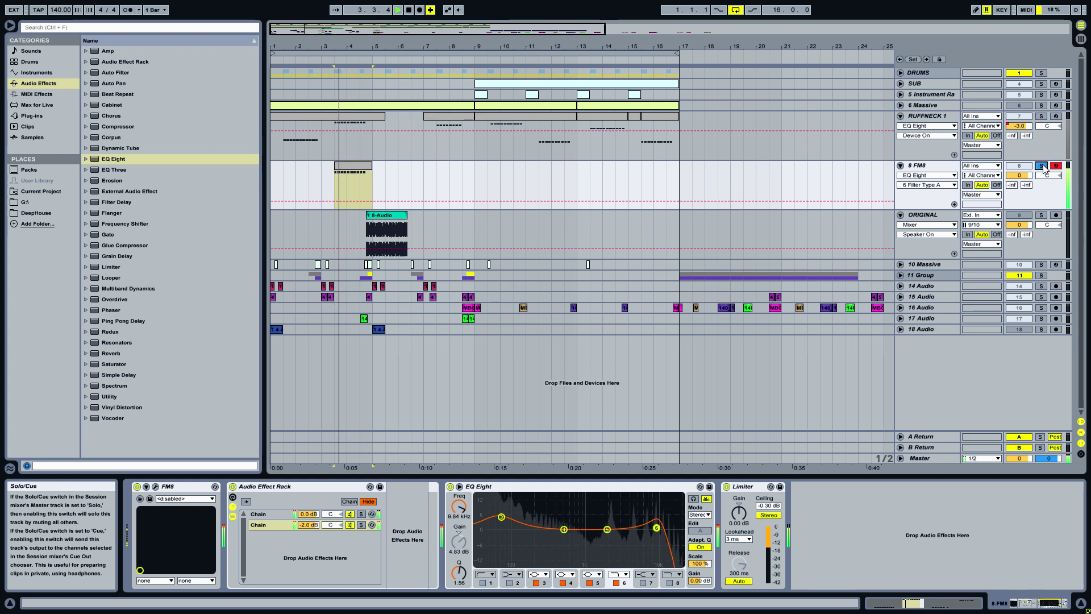
click(1041, 117)
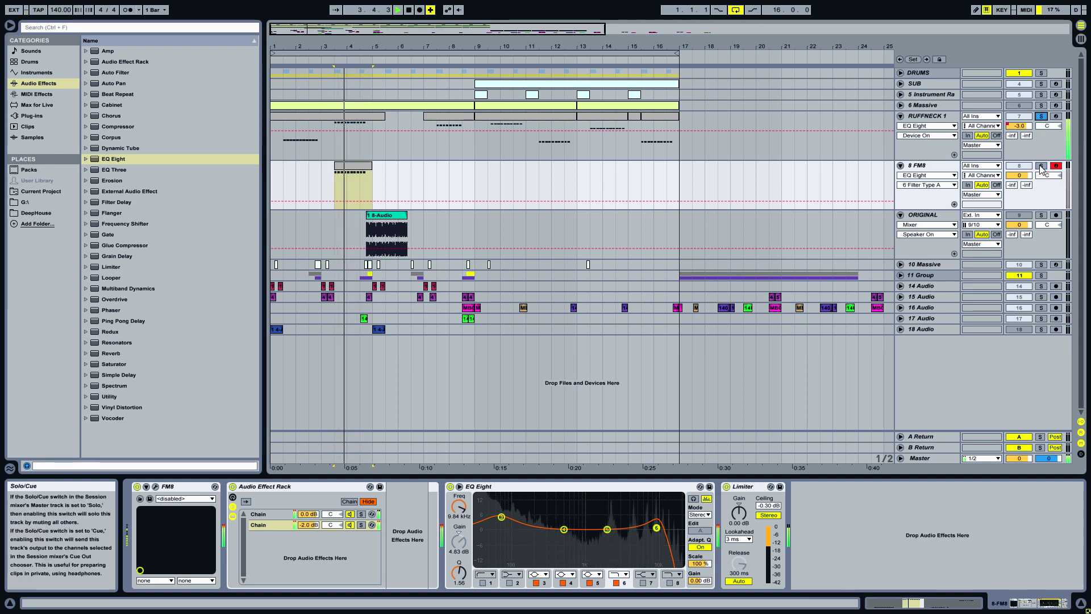
click(1042, 166)
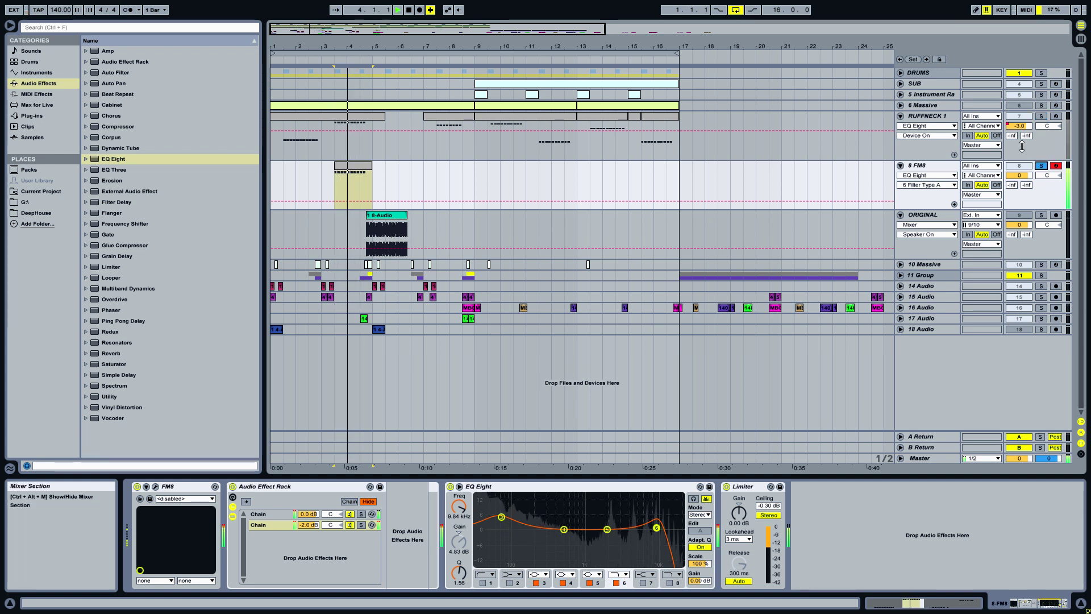
Solo the ORIGINAL track and select its audio clip to hear the reference sound
click(1041, 108)
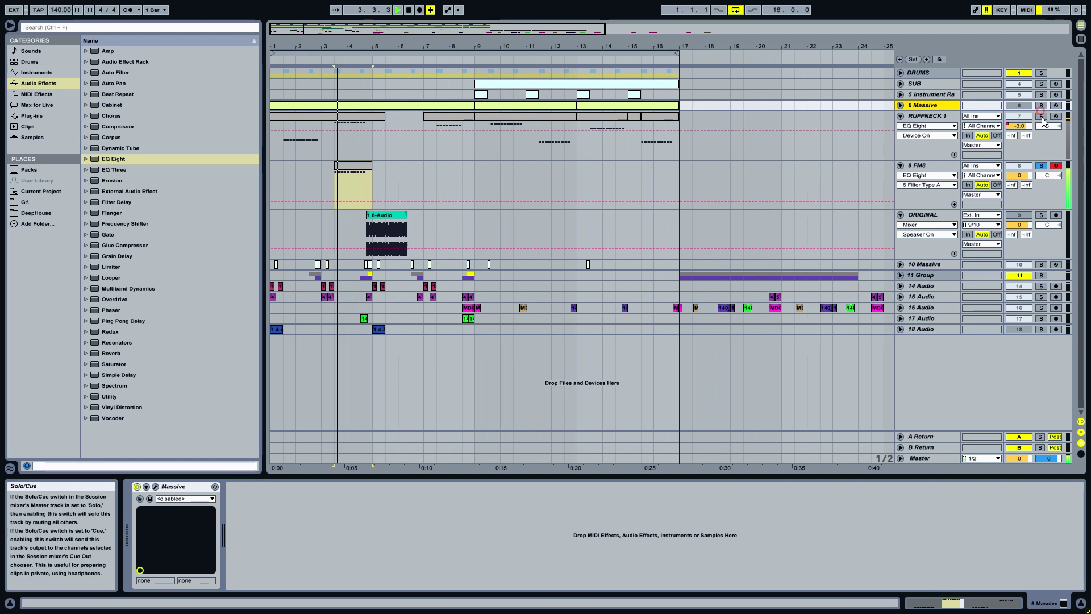
click(1041, 215)
click(387, 231)
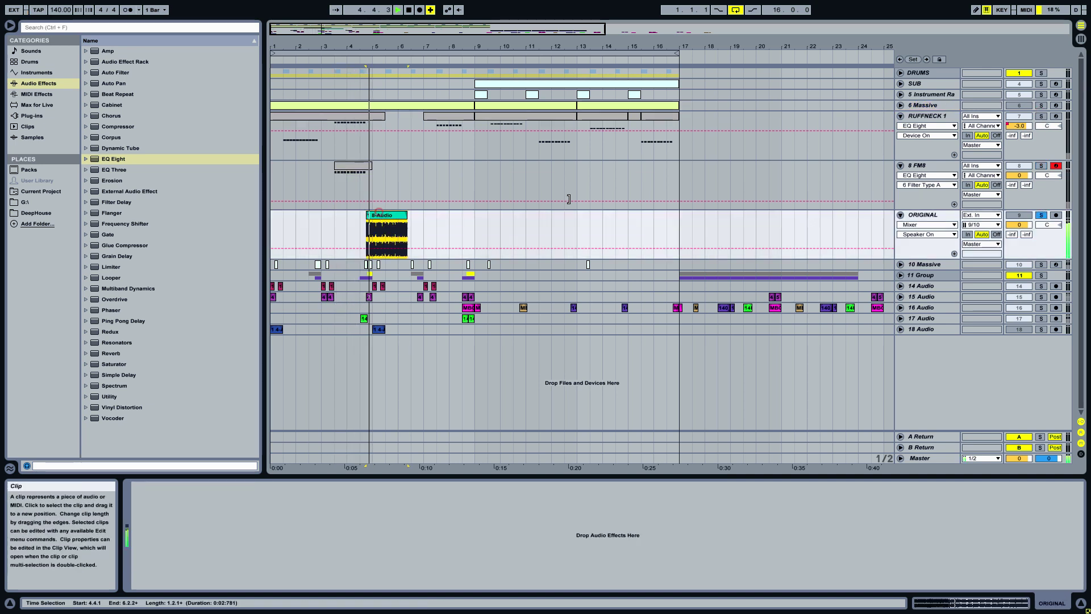
Solo the FM8 track, move its MIDI clip to start at 4.3.1 over the ORIGINAL audio, and play it
click(1042, 166)
click(349, 165)
key(space)
drag(349, 165, 374, 165)
key(space)
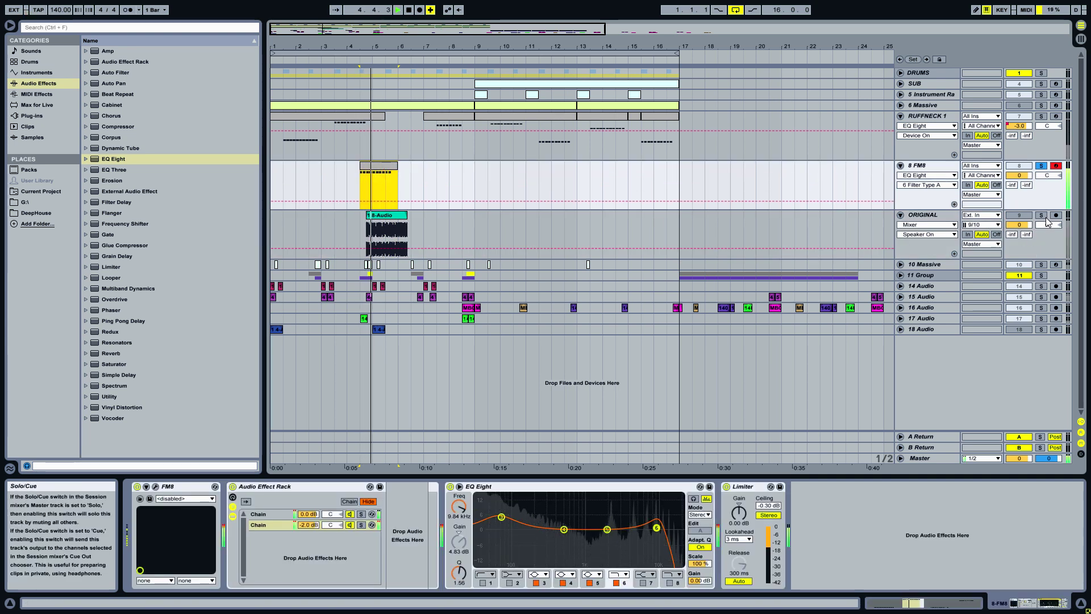
Replay the section with the solo switched between FM8 and ORIGINAL to compare the two sounds, and stop playback
click(1041, 214)
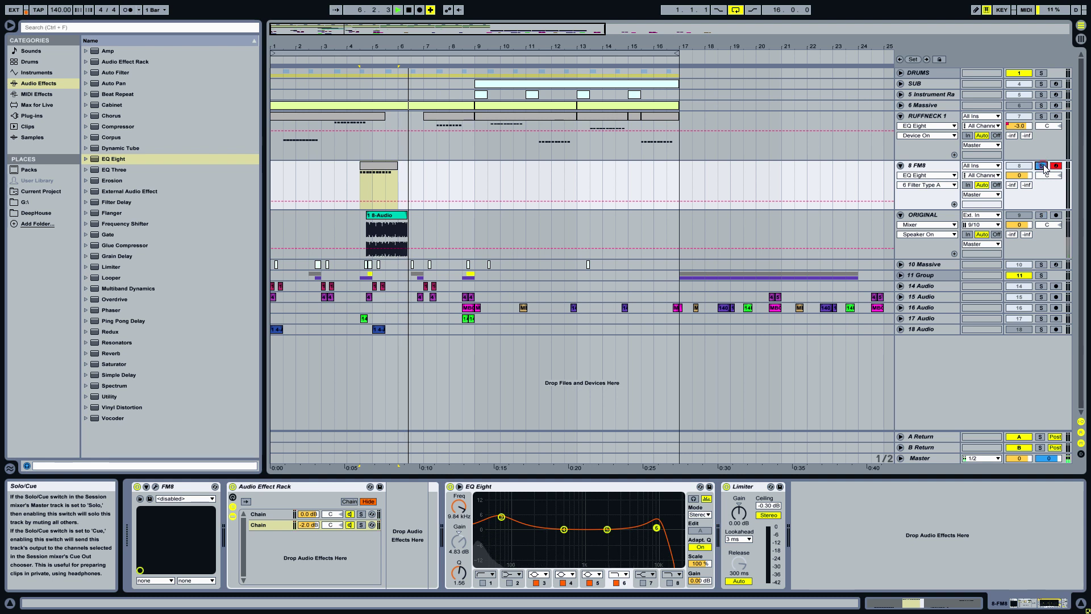
key(space)
key(space)
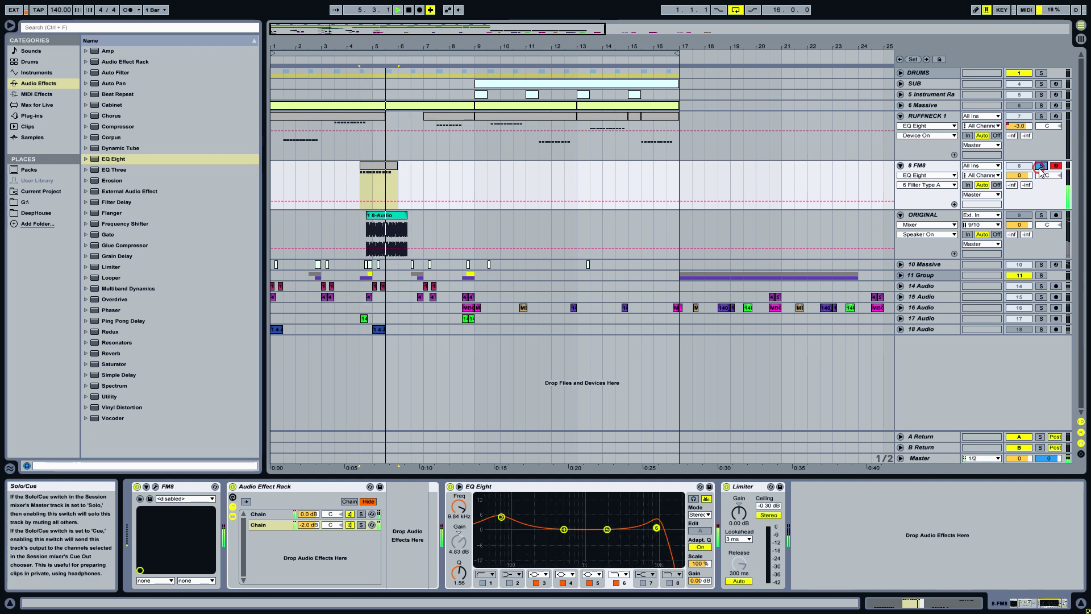
key(space)
key(space)
key(space)
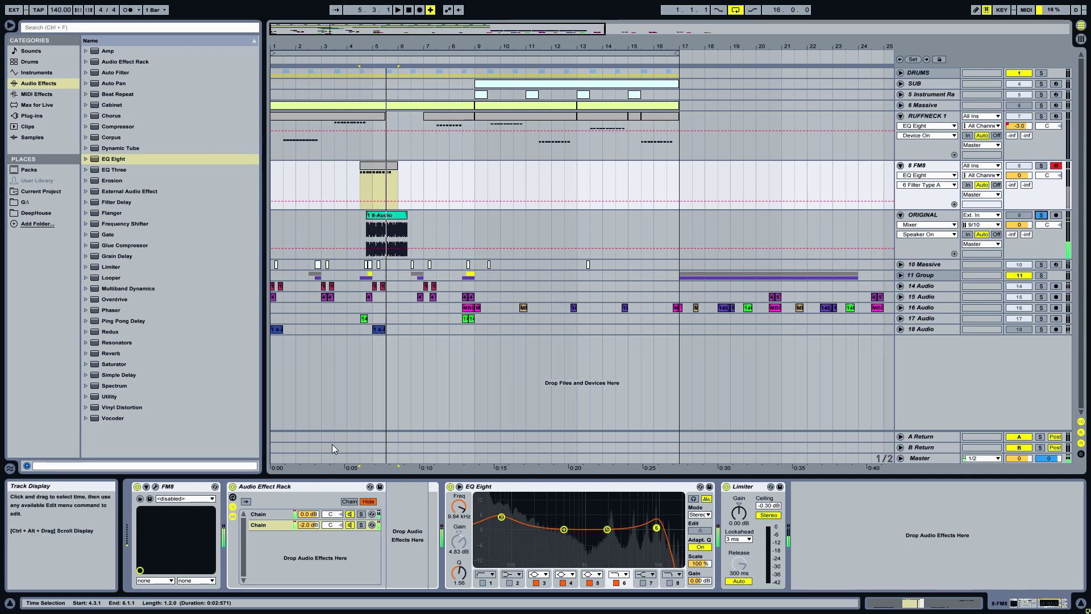
Open the FM8 editor on the FM8 track and set operator F's frequency offset to 0.26 Hz
click(155, 486)
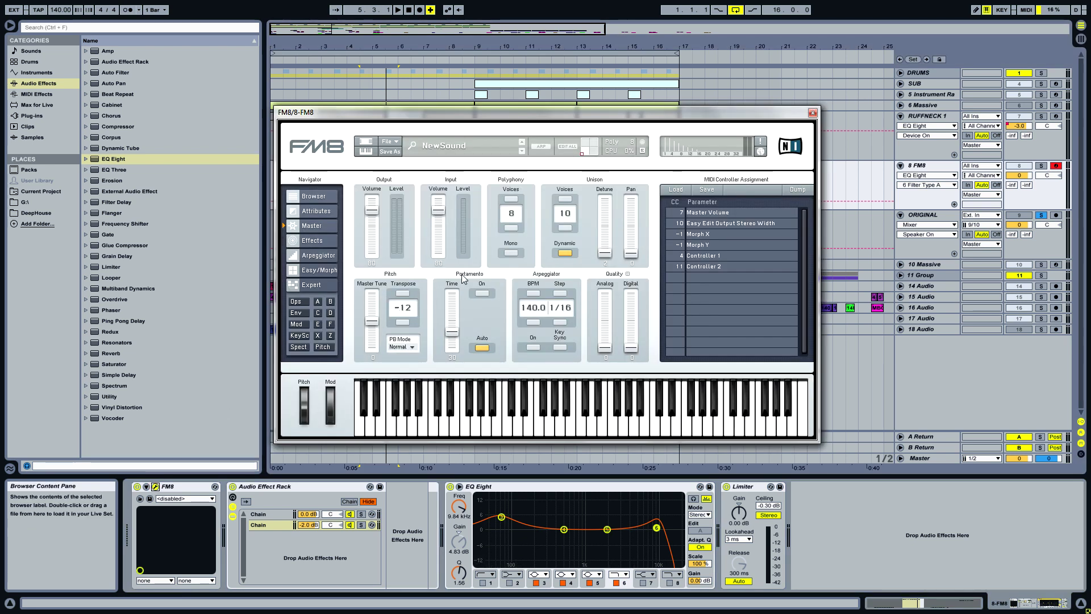
click(310, 288)
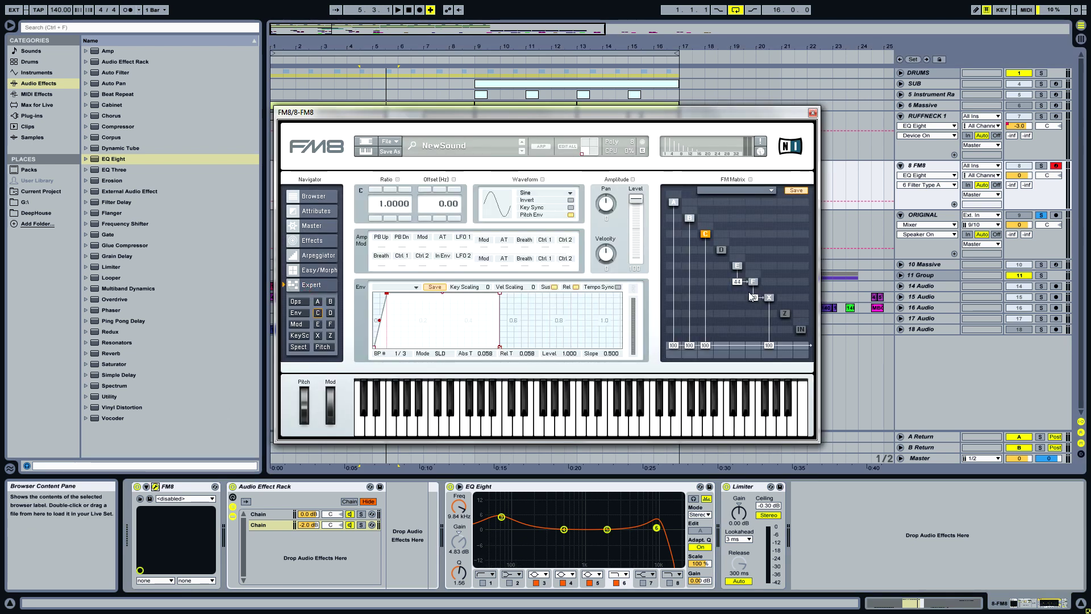
click(457, 190)
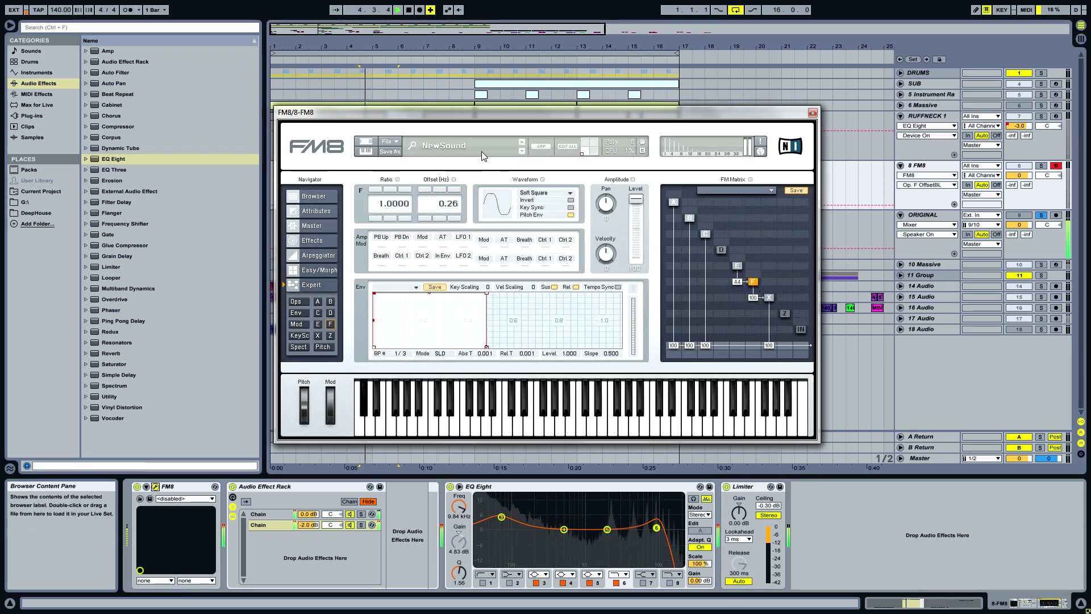
Move the FM8 window clear of the track controls, solo the FM8 track, and play the section to hear the changed offset
drag(487, 114, 429, 308)
key(space)
click(1041, 165)
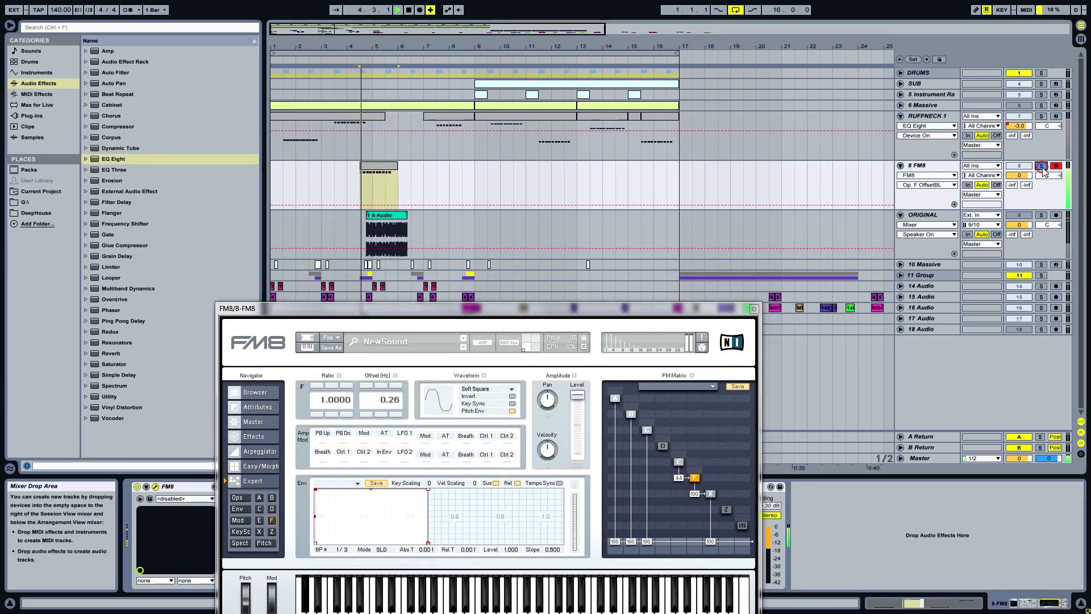
key(space)
Lengthen the envelope attacks of operators C, B and A in FM8, setting operator A's attack time to 0.123
click(647, 430)
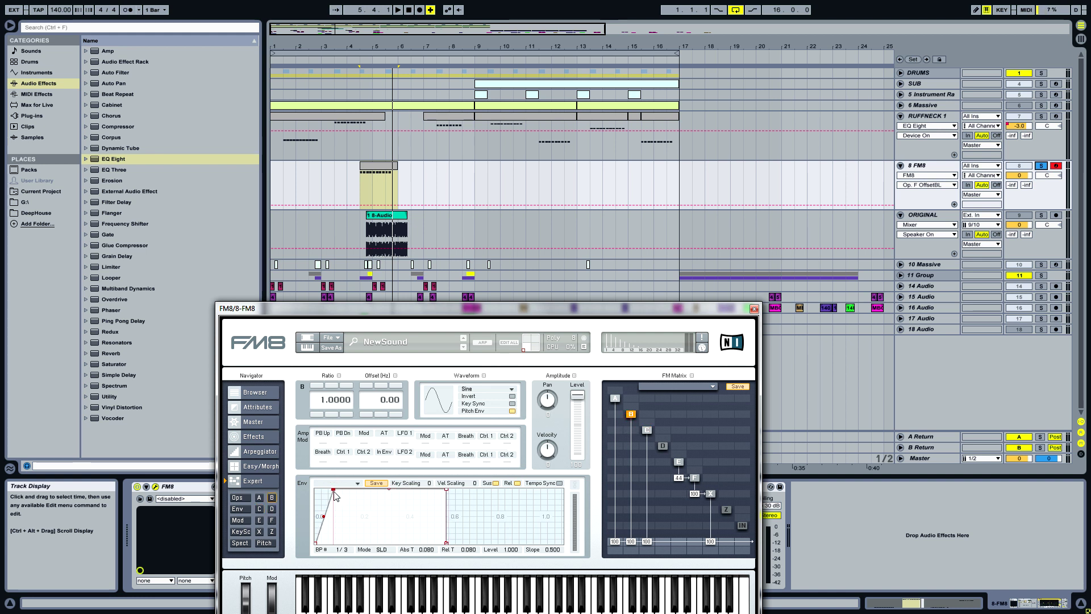
click(618, 397)
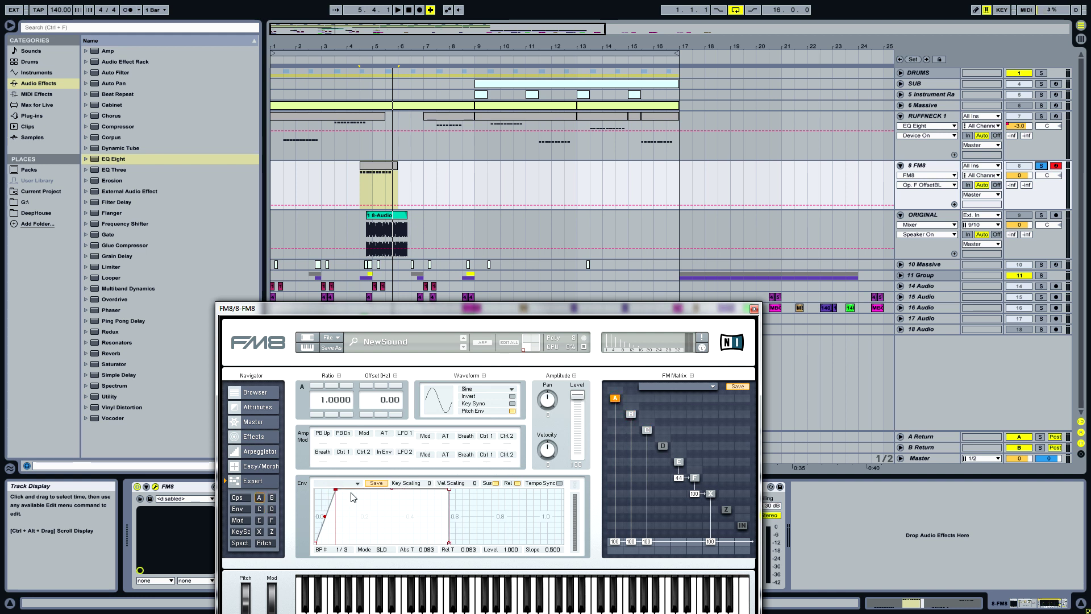
Play the section and switch the solo from FM8 to ORIGINAL and back to compare the slower attack with the reference
key(space)
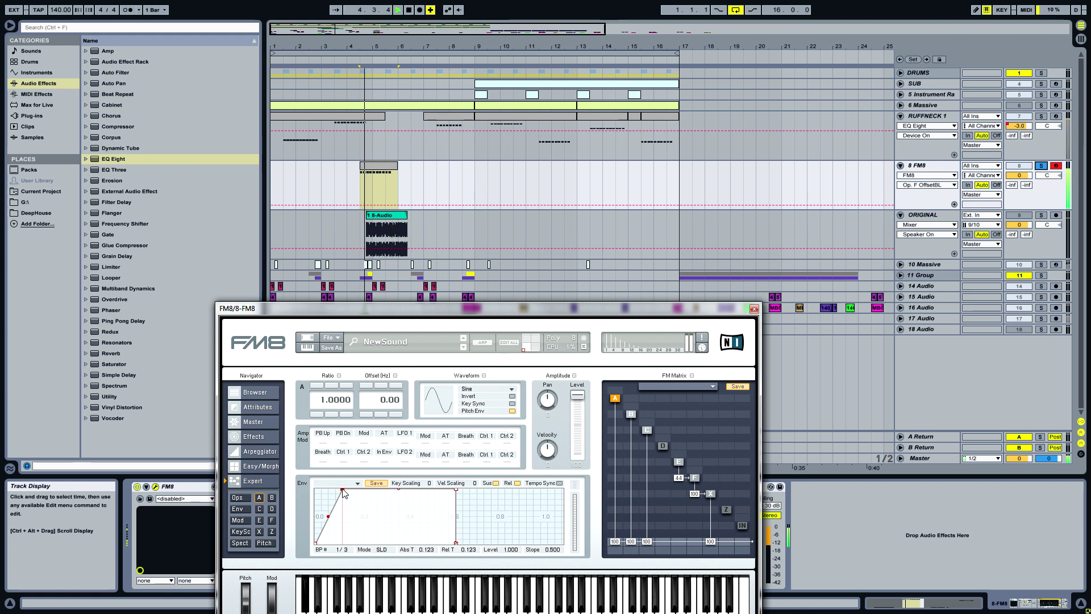
click(1042, 215)
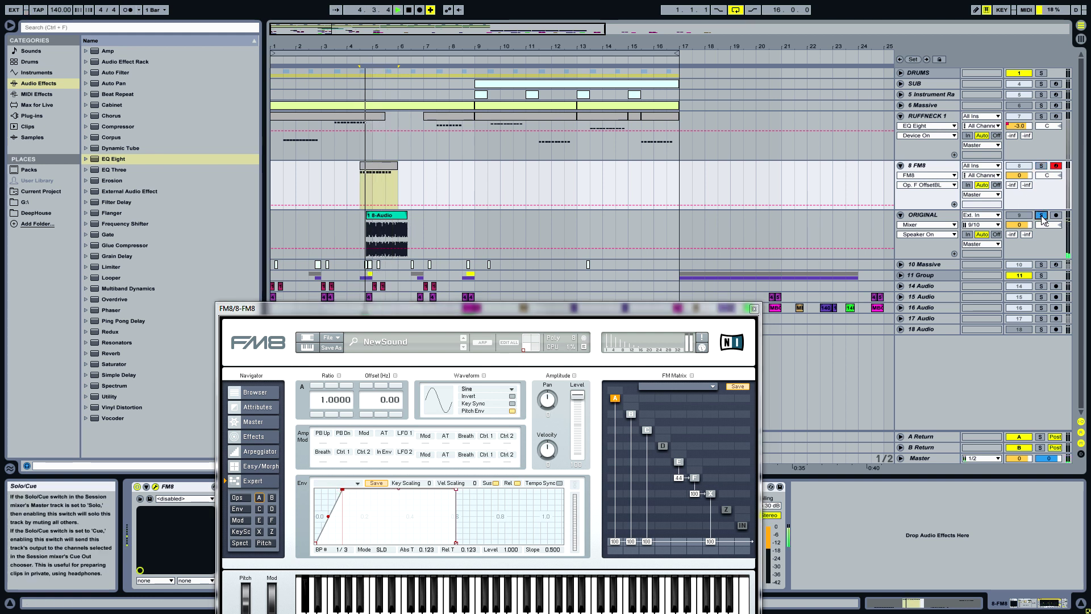
click(1042, 166)
Lower the master output volume in FM8 and compare its level against the soloed ORIGINAL track during playback
click(253, 421)
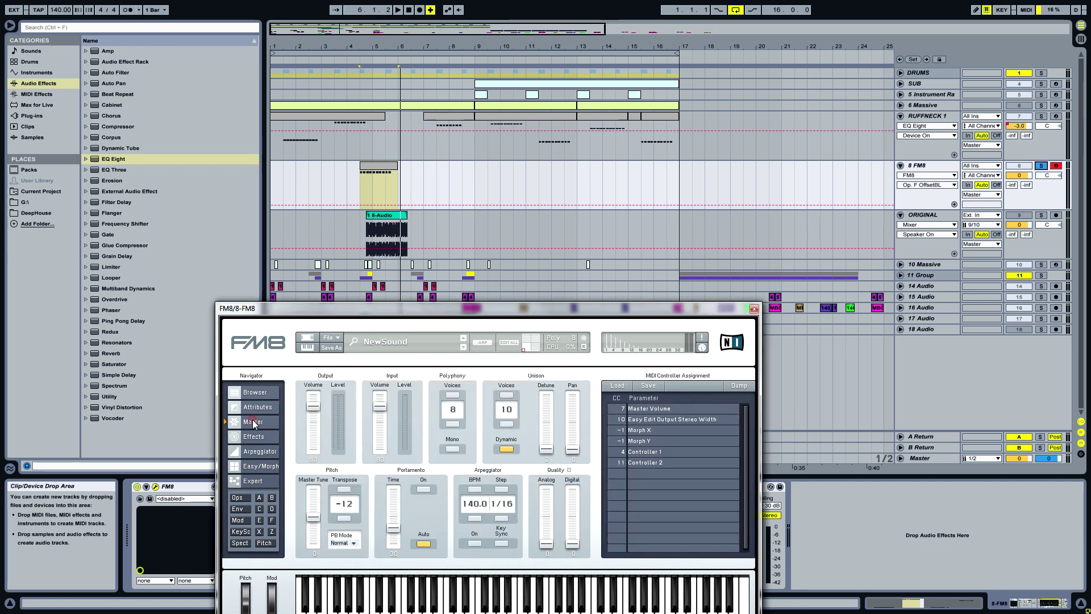
drag(314, 410, 317, 438)
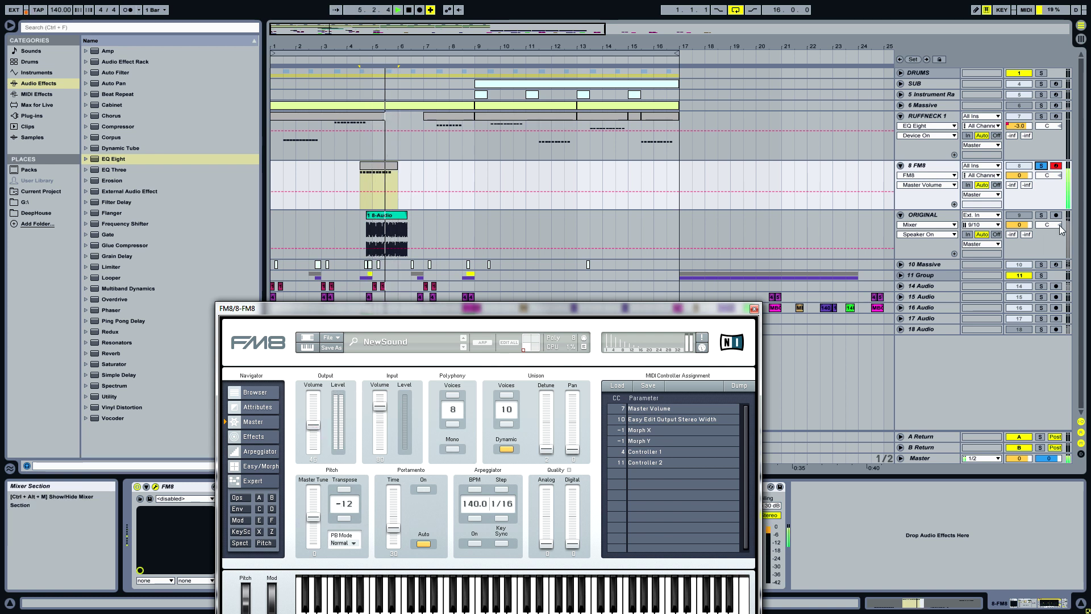
click(1041, 215)
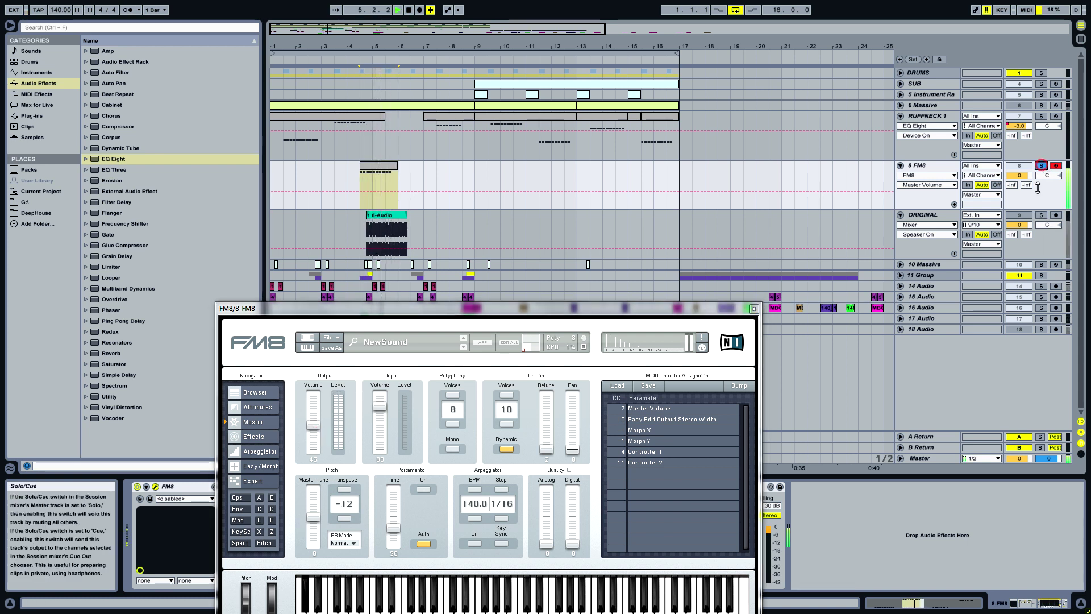